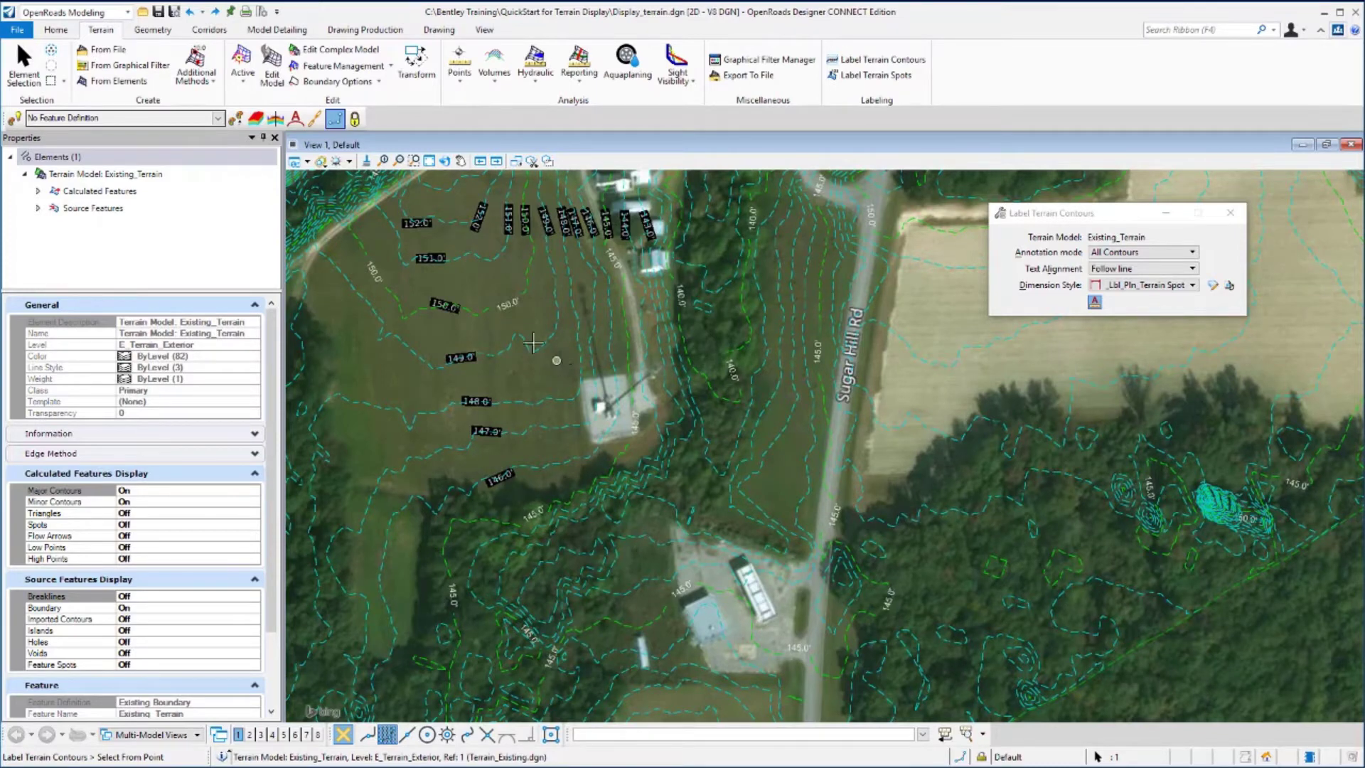
Step: Set up Label Terrain Spots for the Existing_Terrain model with text style Label - CenterCenter and dimension style _Lbl_Pln_Terrain Spot Elevations
{"action": "left_click", "coordinate": [415, 163]}
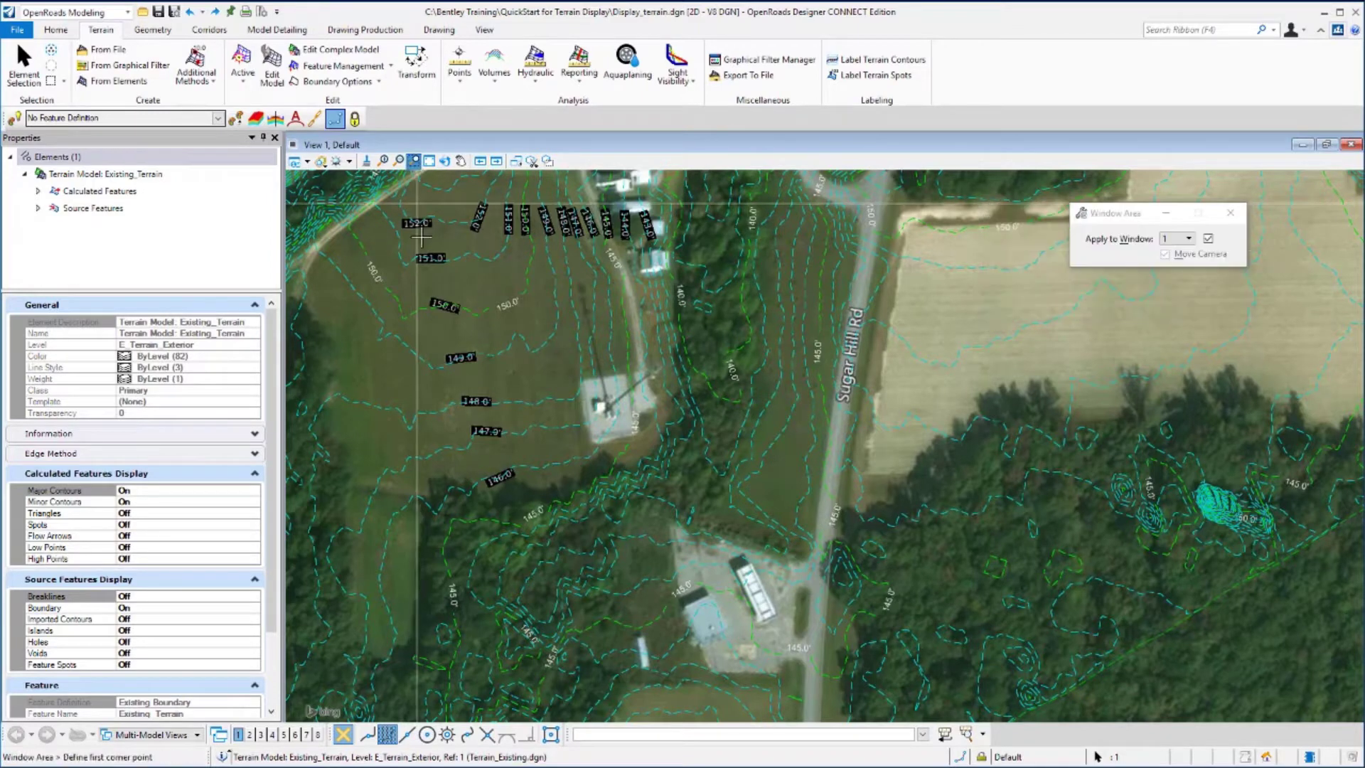
{"action": "left_click", "coordinate": [418, 289]}
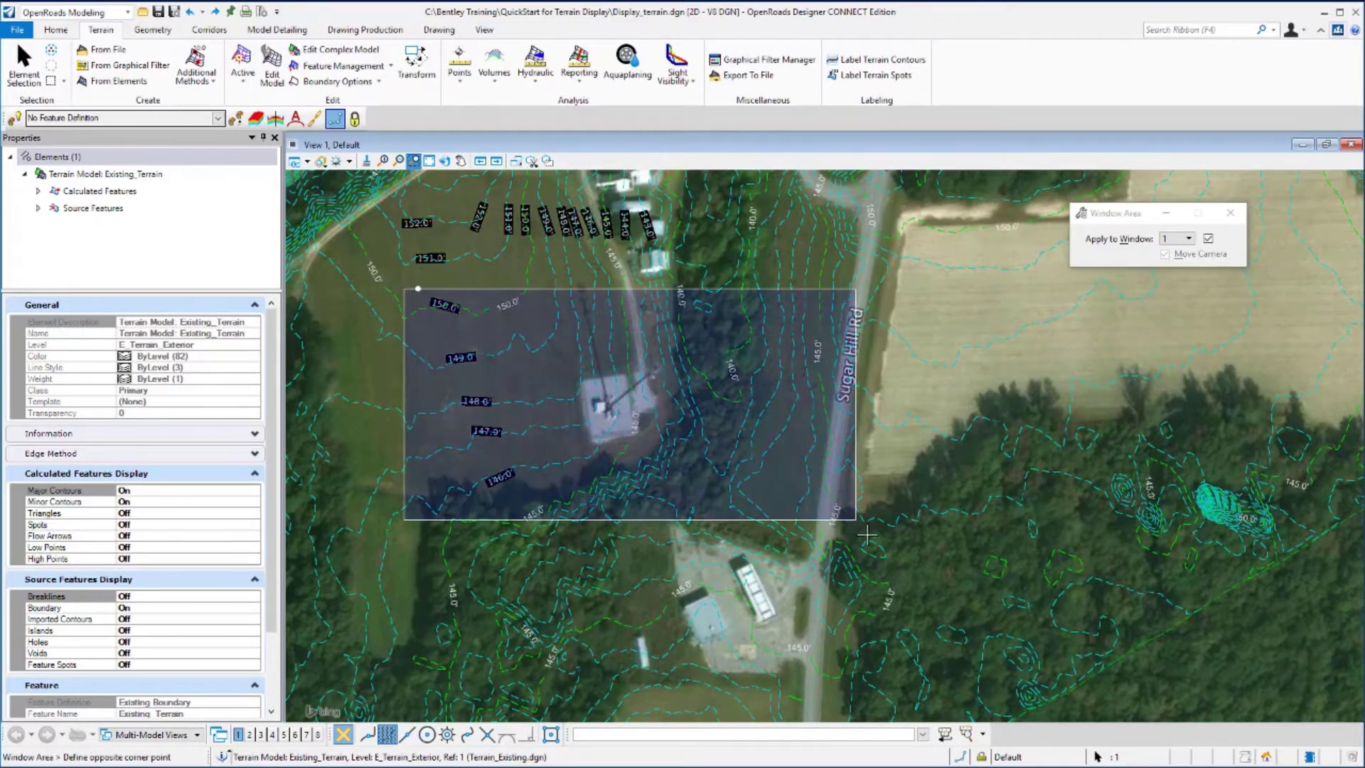
{"action": "left_click", "coordinate": [1033, 622]}
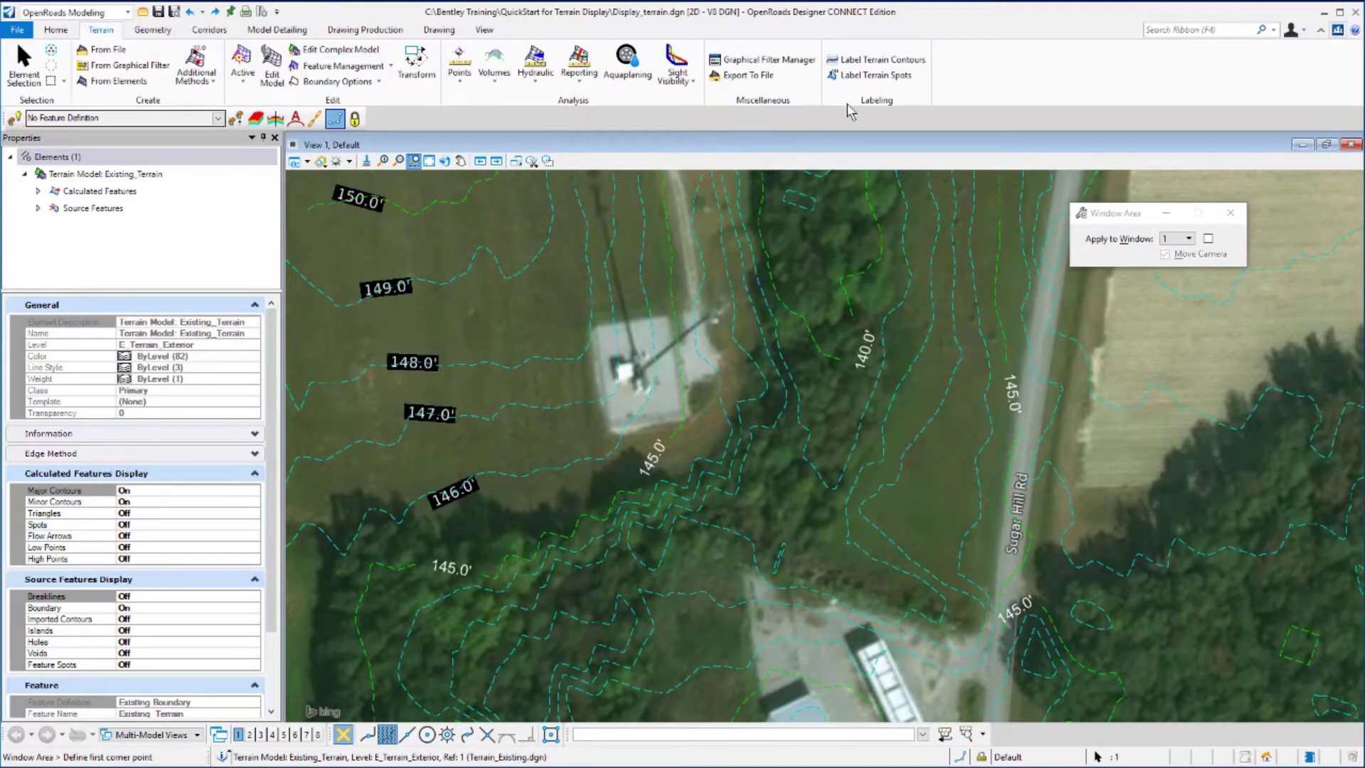
{"action": "left_click", "coordinate": [874, 75]}
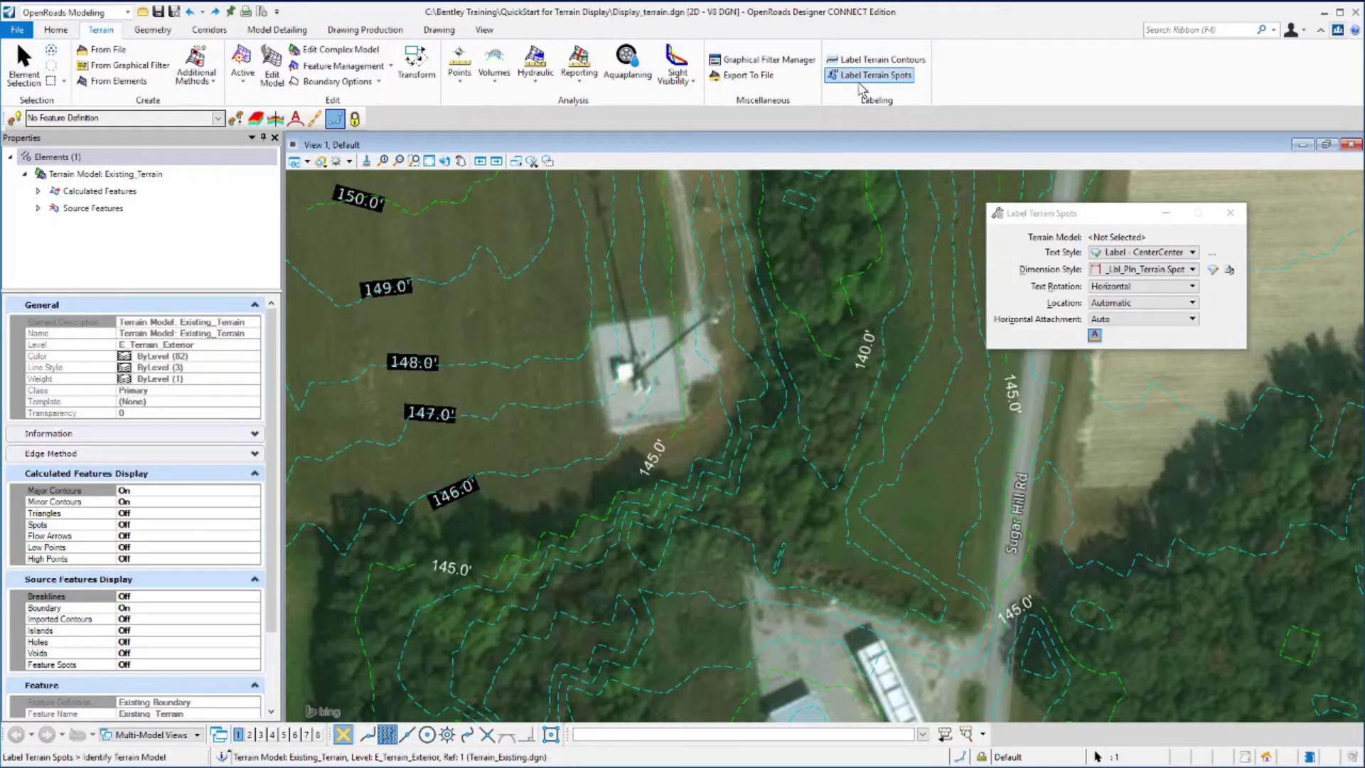
{"action": "left_click", "coordinate": [935, 212]}
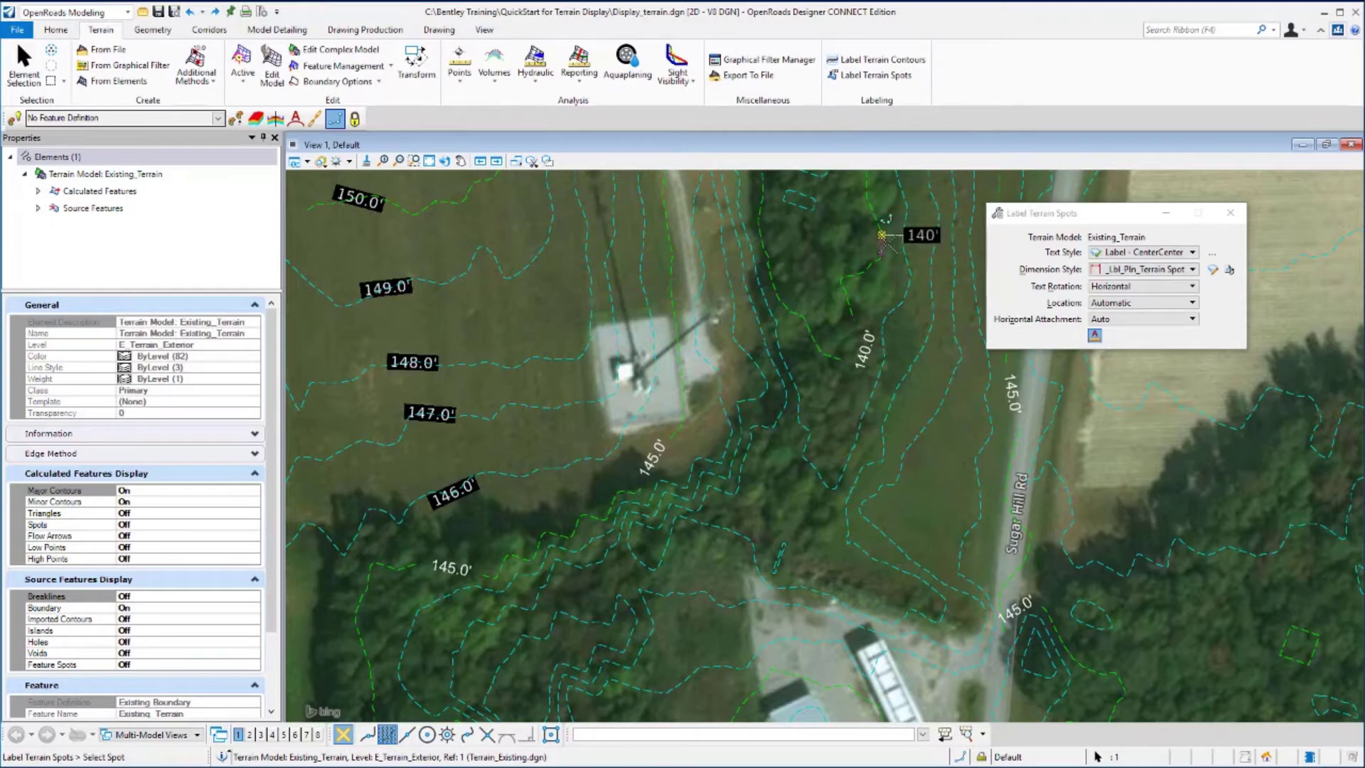
{"action": "left_click", "coordinate": [1192, 253]}
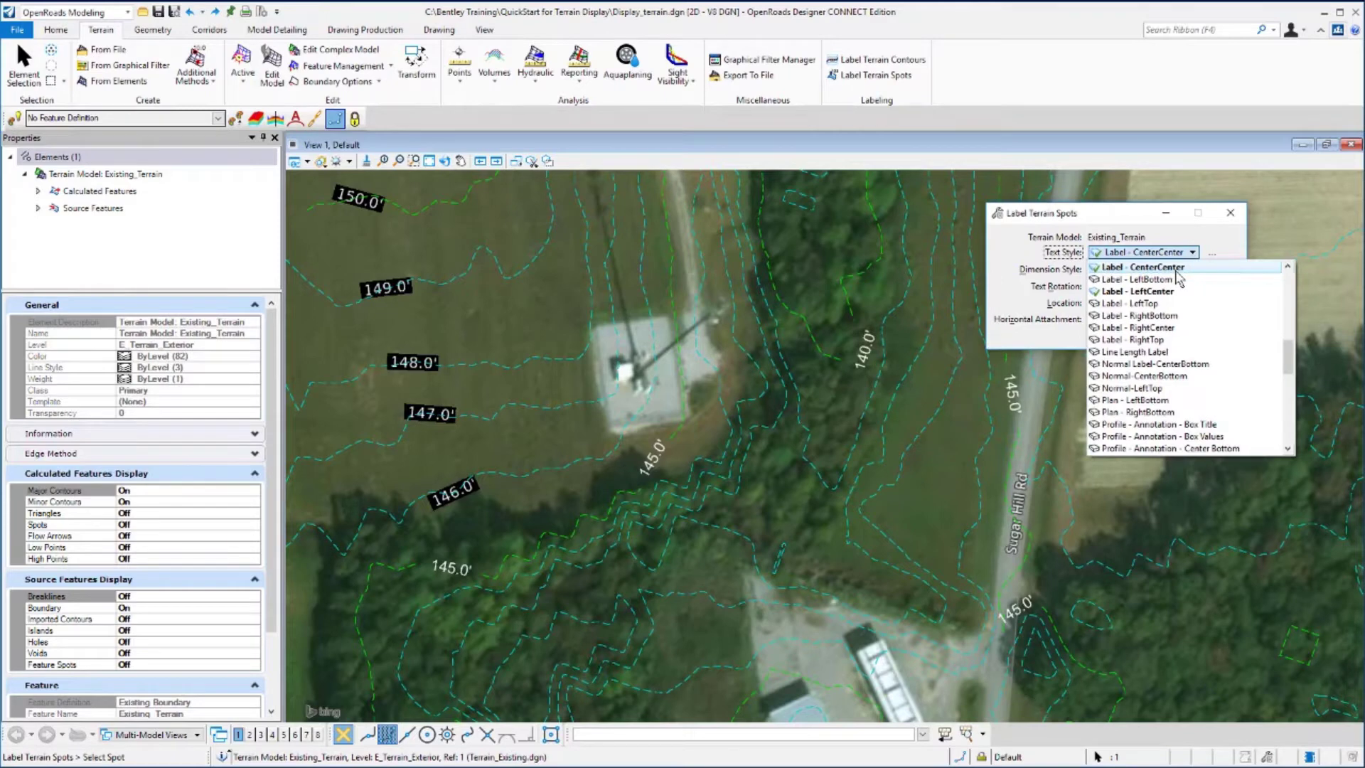
{"action": "left_click", "coordinate": [1176, 270]}
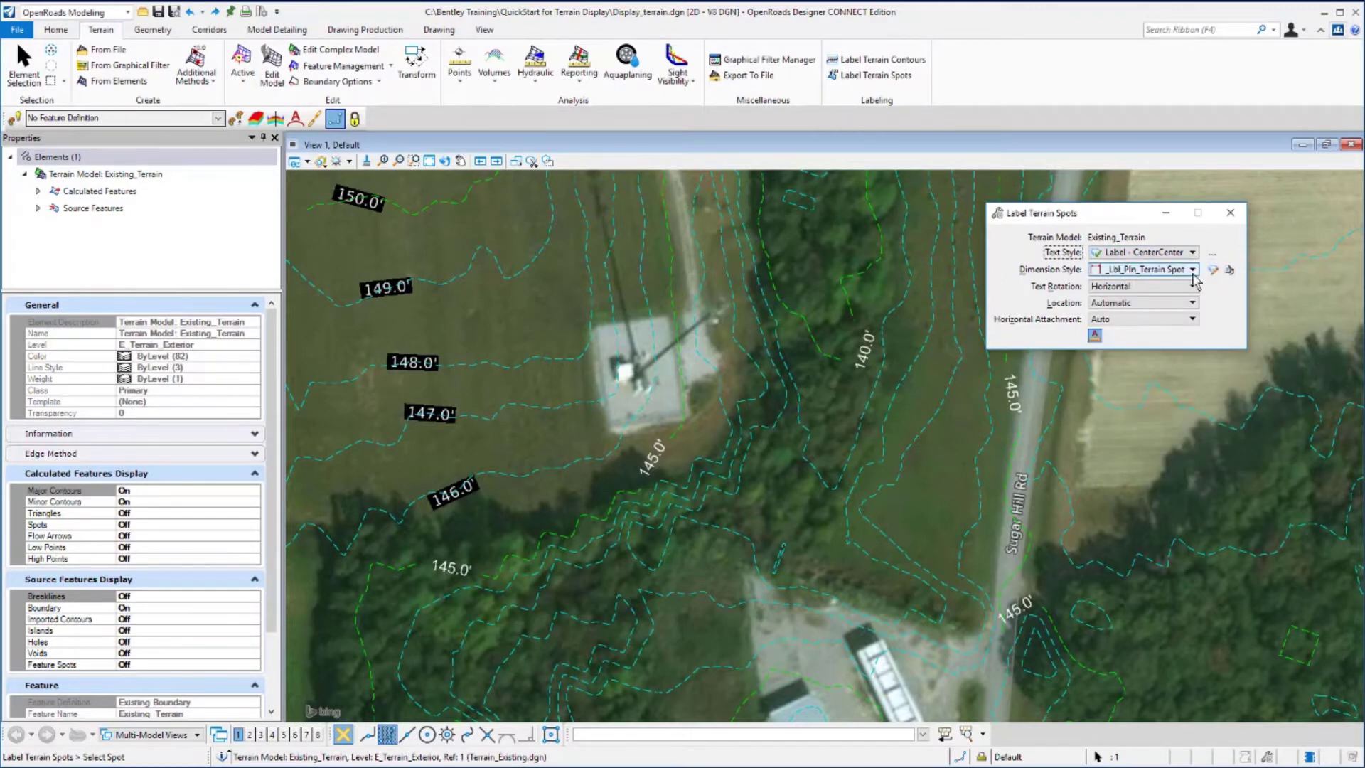
{"action": "left_click", "coordinate": [1194, 271]}
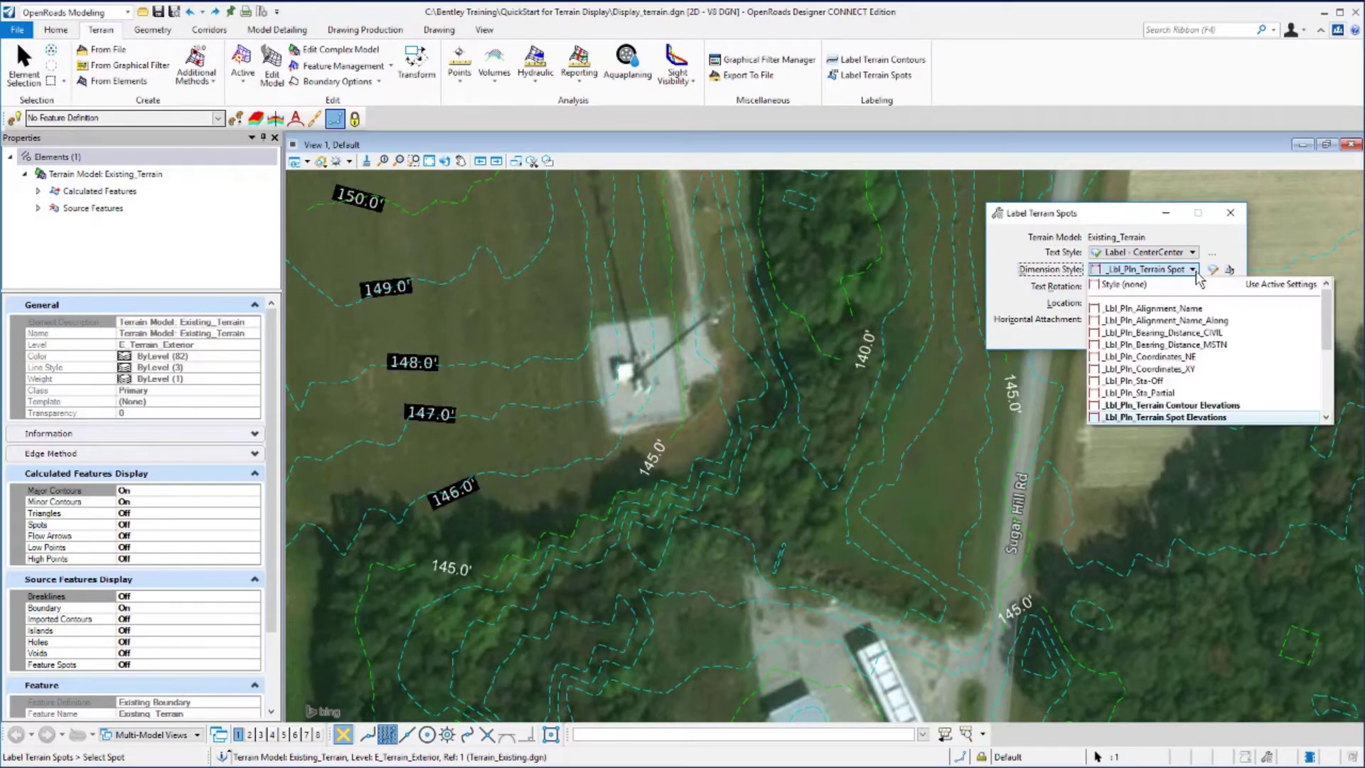
{"action": "left_click", "coordinate": [1155, 418]}
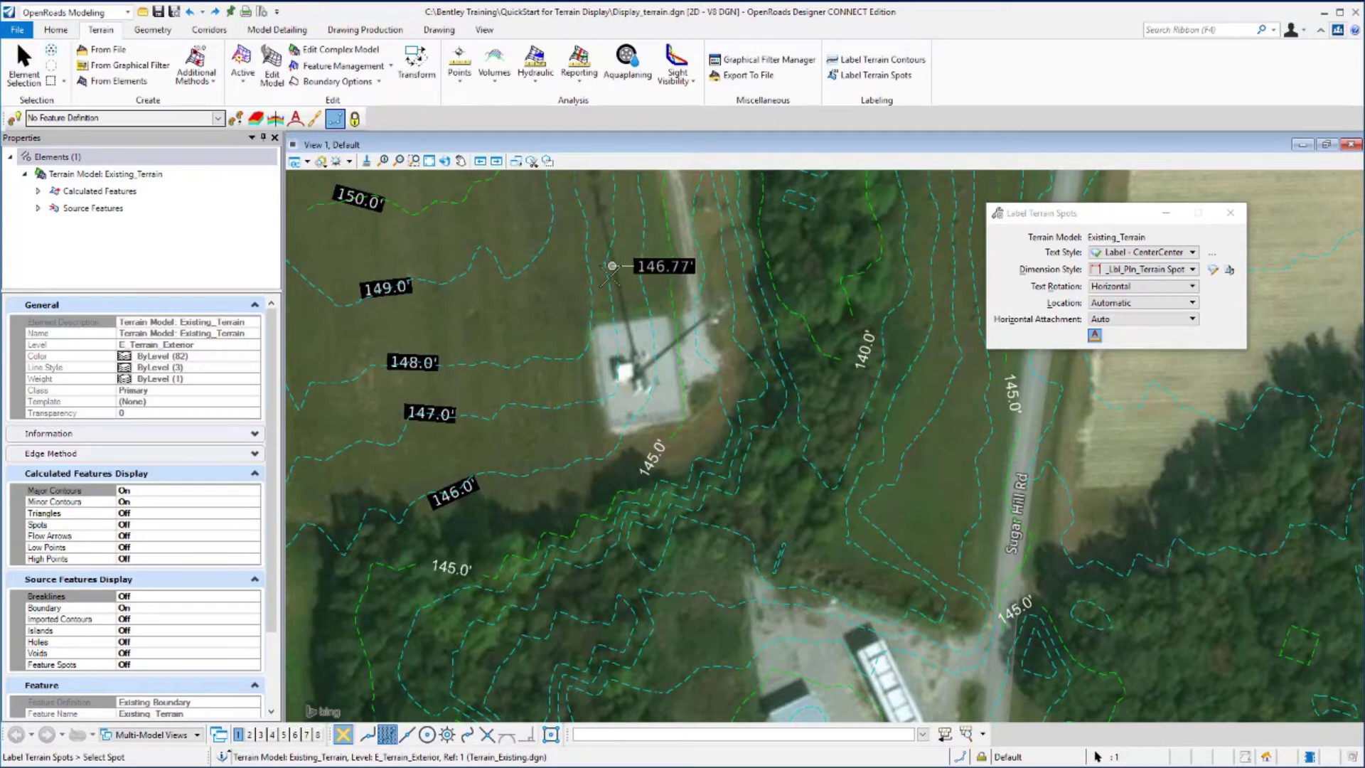
Step: Label two terrain spot elevations with leaders, one at the concrete pad's northwest corner and one in the field northwest of it
{"action": "left_click", "coordinate": [604, 324]}
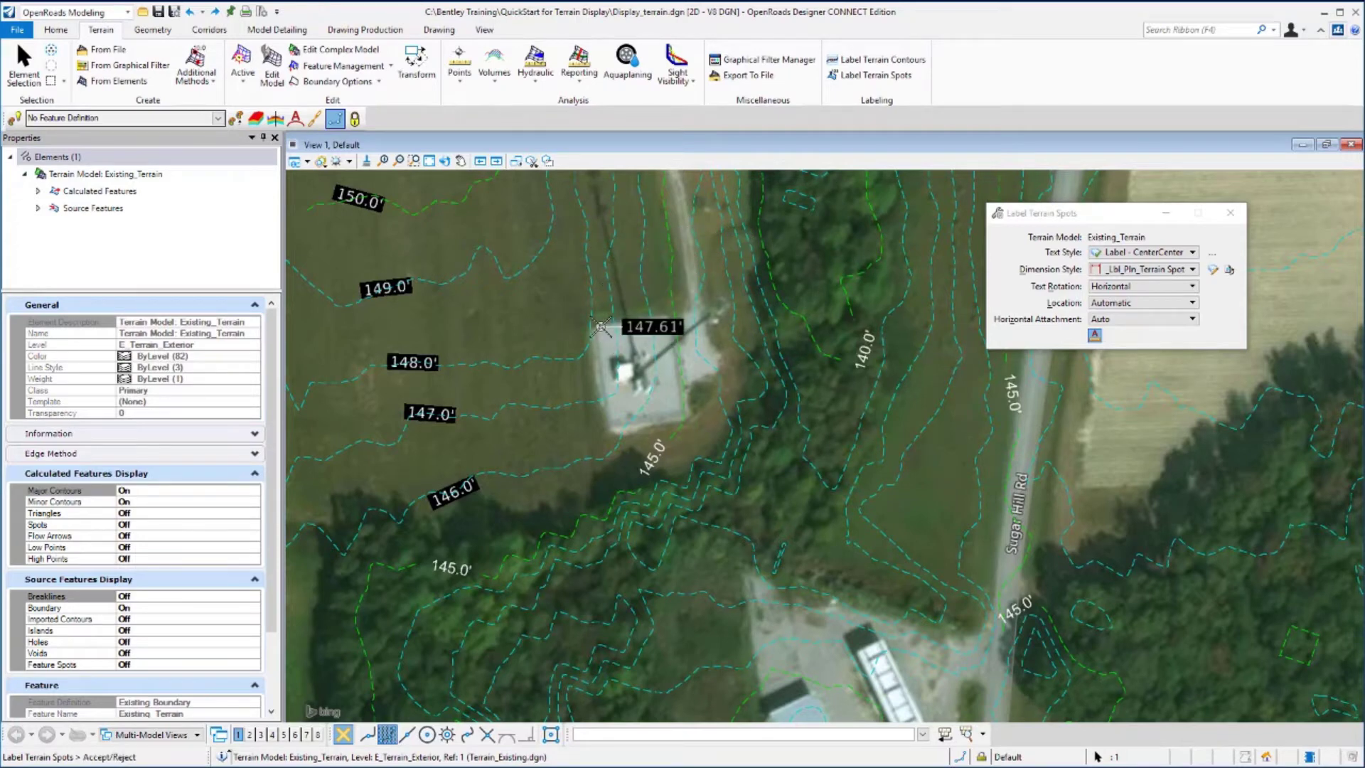
{"action": "left_click", "coordinate": [634, 268]}
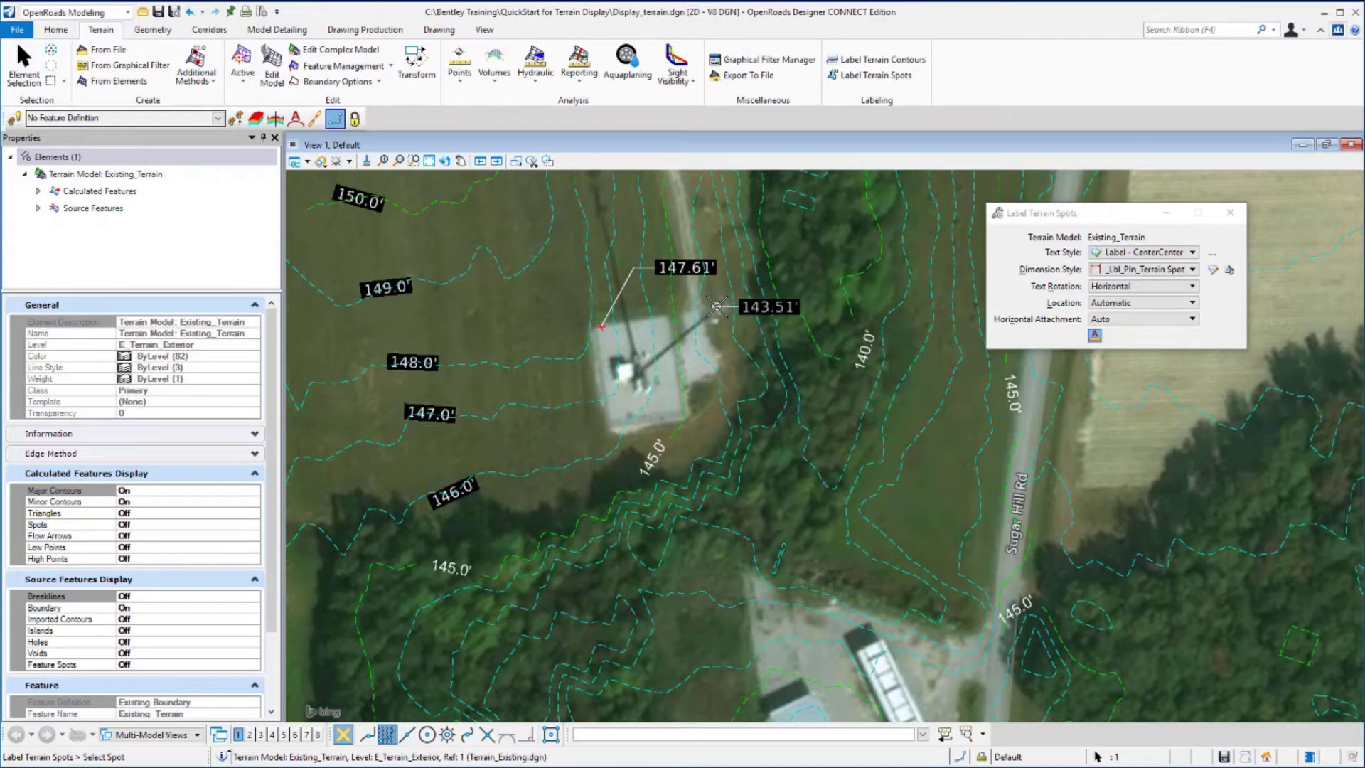
{"action": "left_click", "coordinate": [531, 236]}
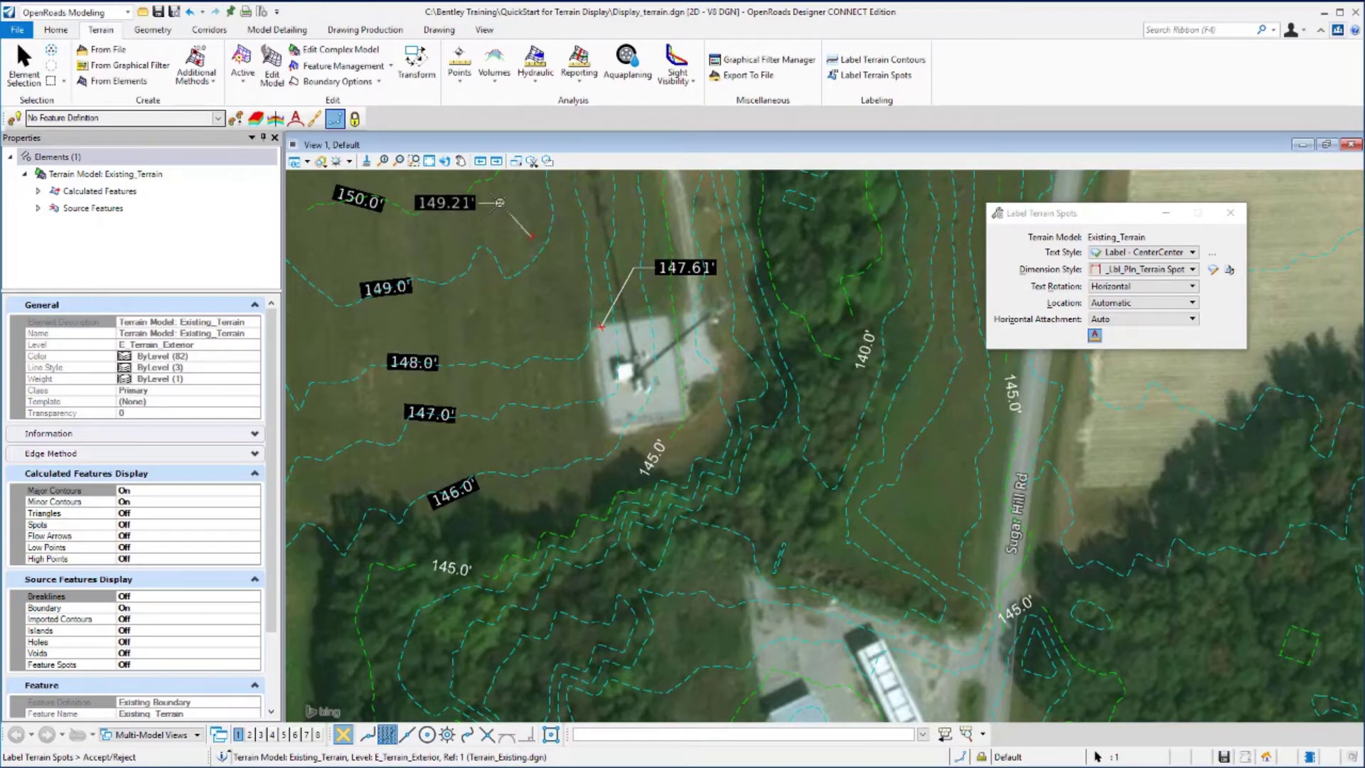
{"action": "left_click", "coordinate": [499, 203]}
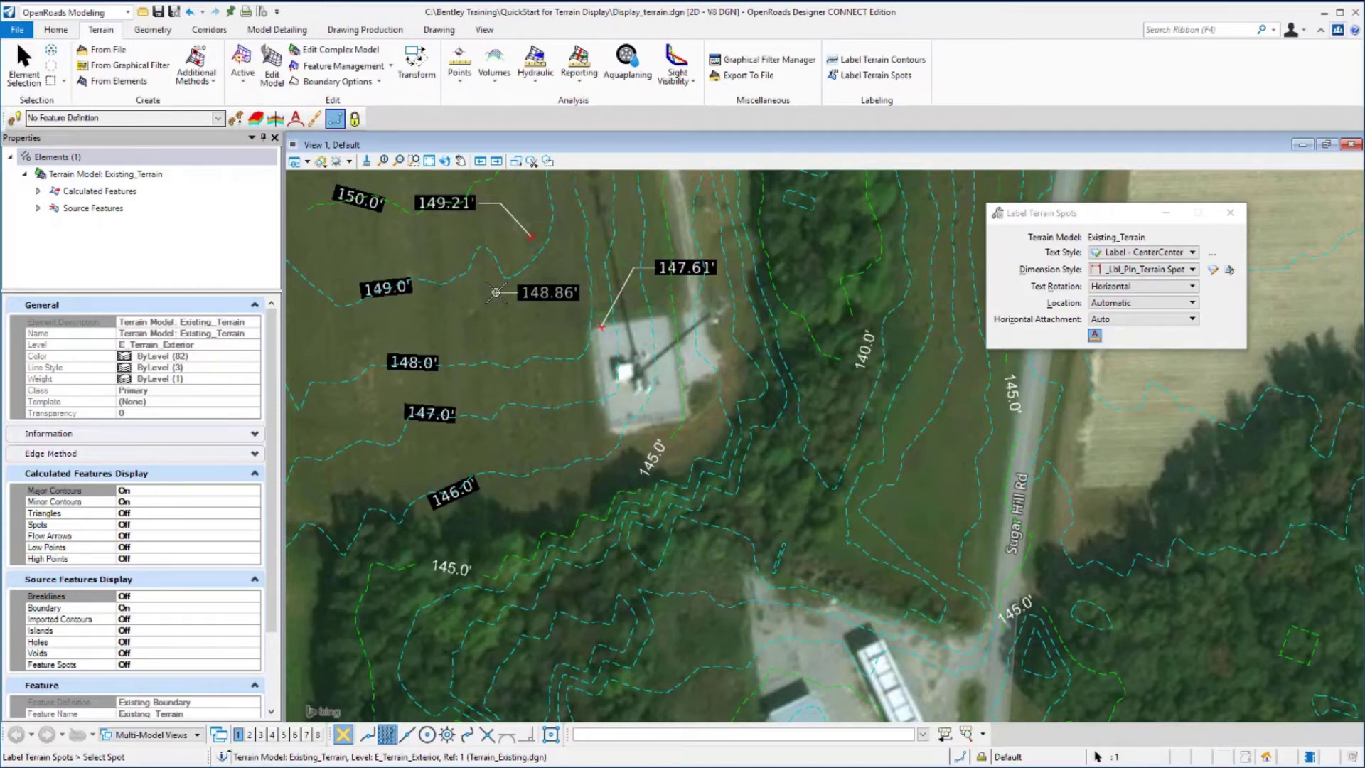
{"action": "right_click", "coordinate": [495, 292]}
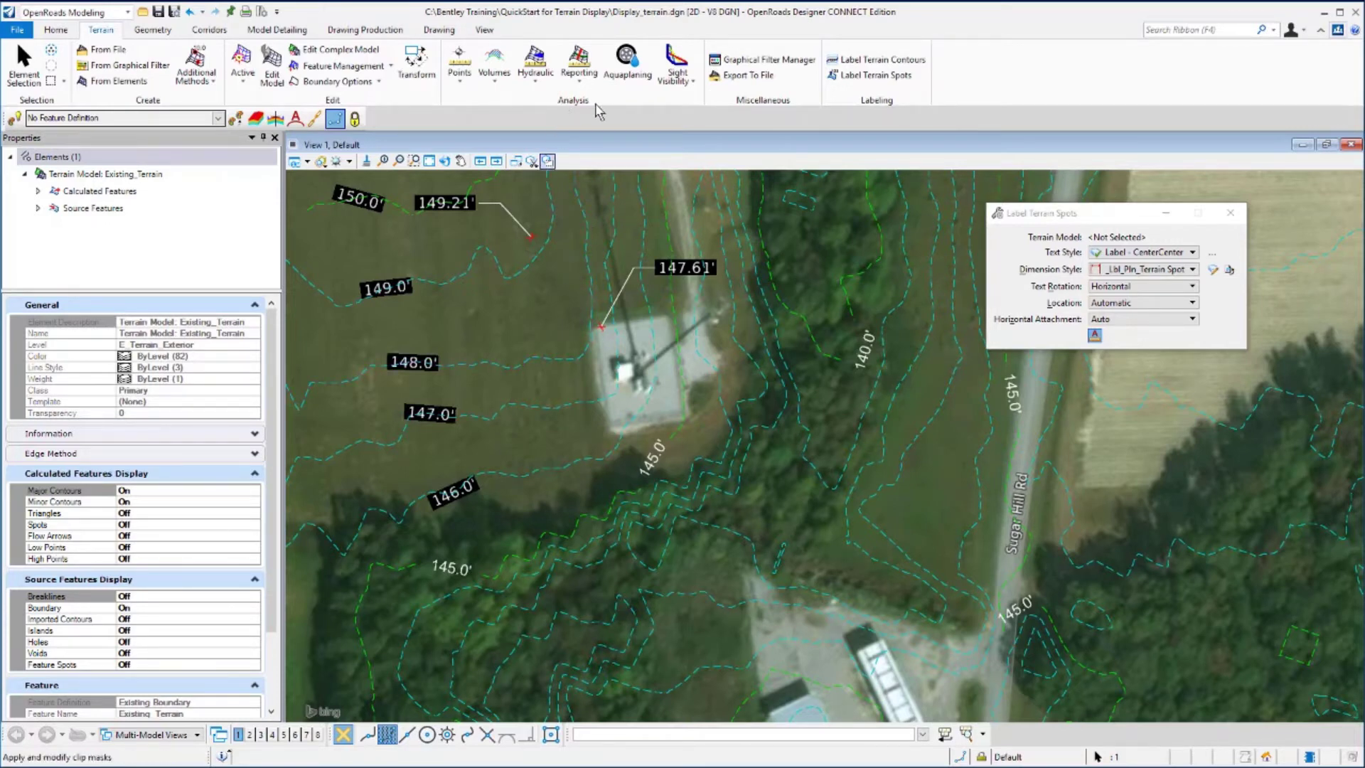
Step: Analyze points on the Existing_Terrain model with Display Contours and Display Triangle turned off, keeping only Display Slope on
{"action": "left_click", "coordinate": [462, 83]}
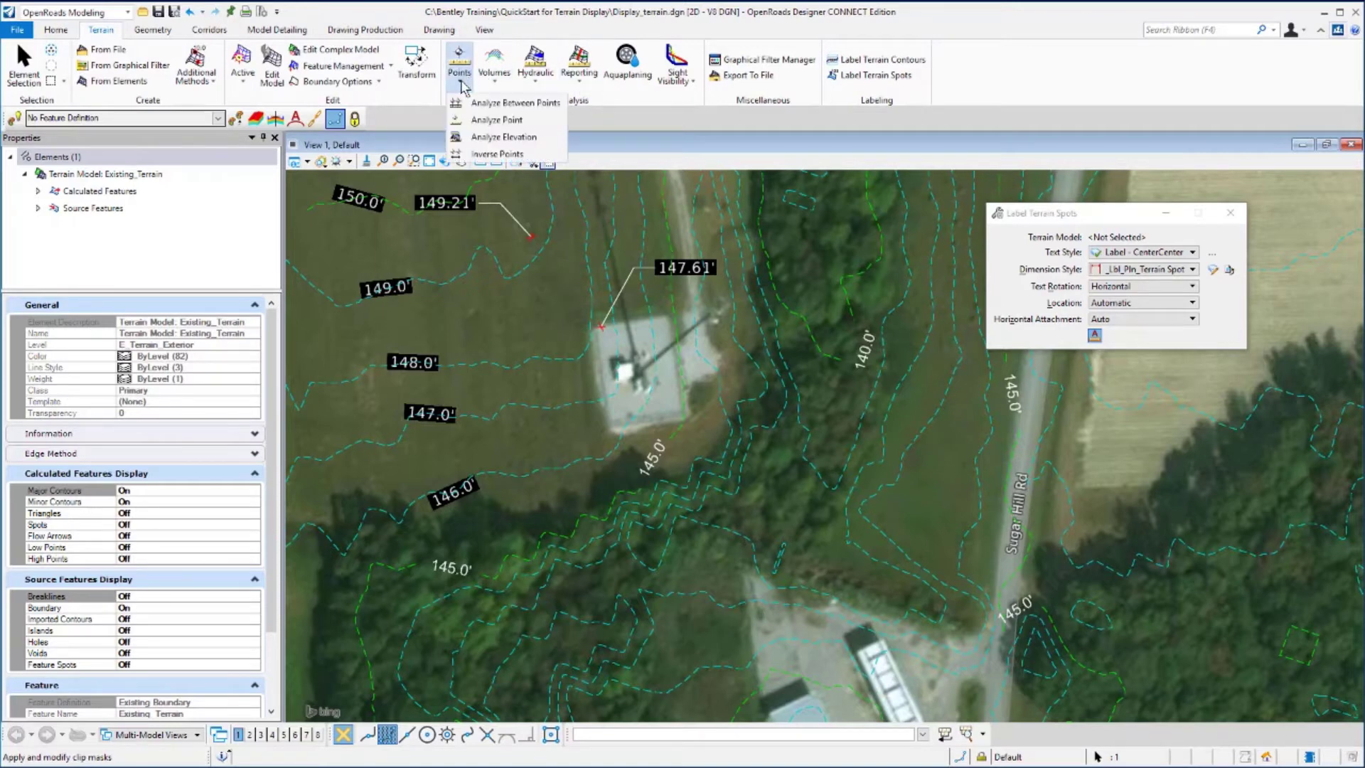
{"action": "left_click", "coordinate": [482, 120]}
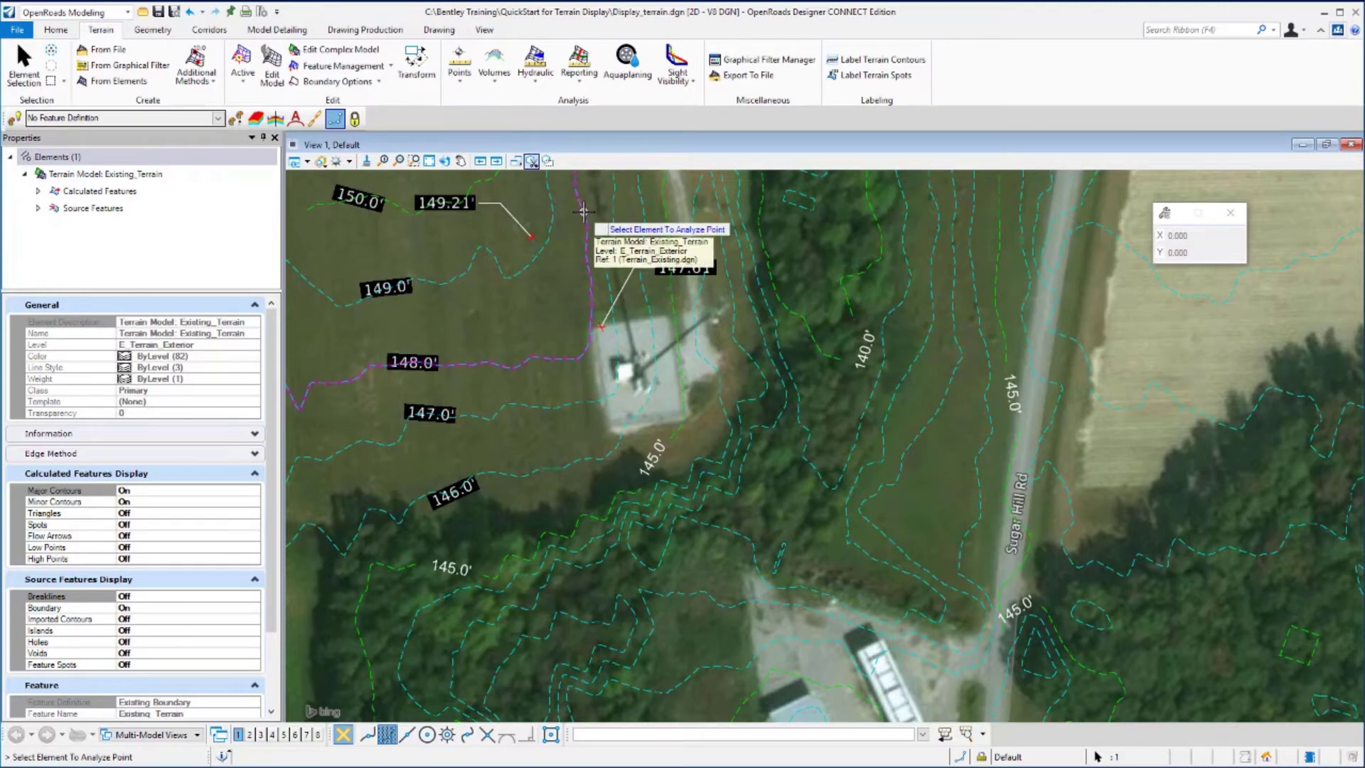
{"action": "left_click", "coordinate": [583, 211]}
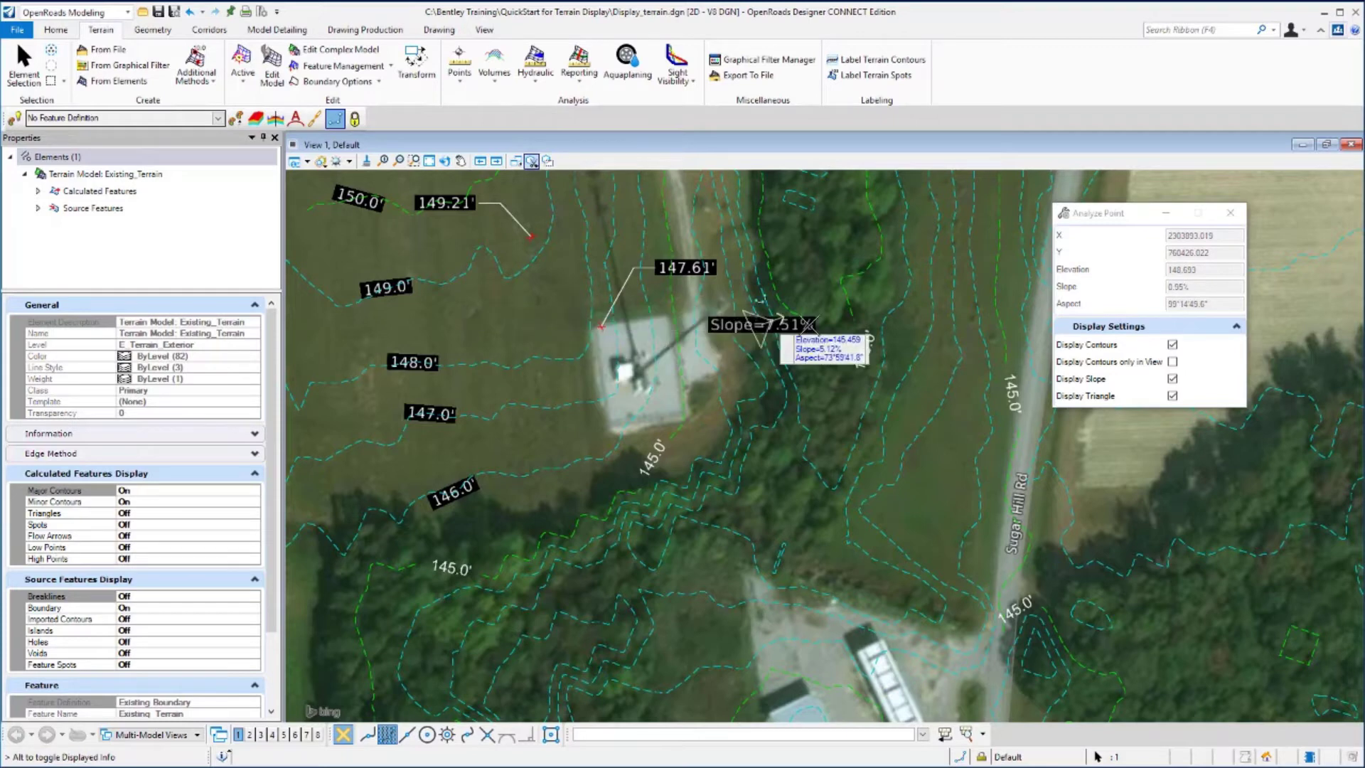
{"action": "left_click", "coordinate": [1010, 327]}
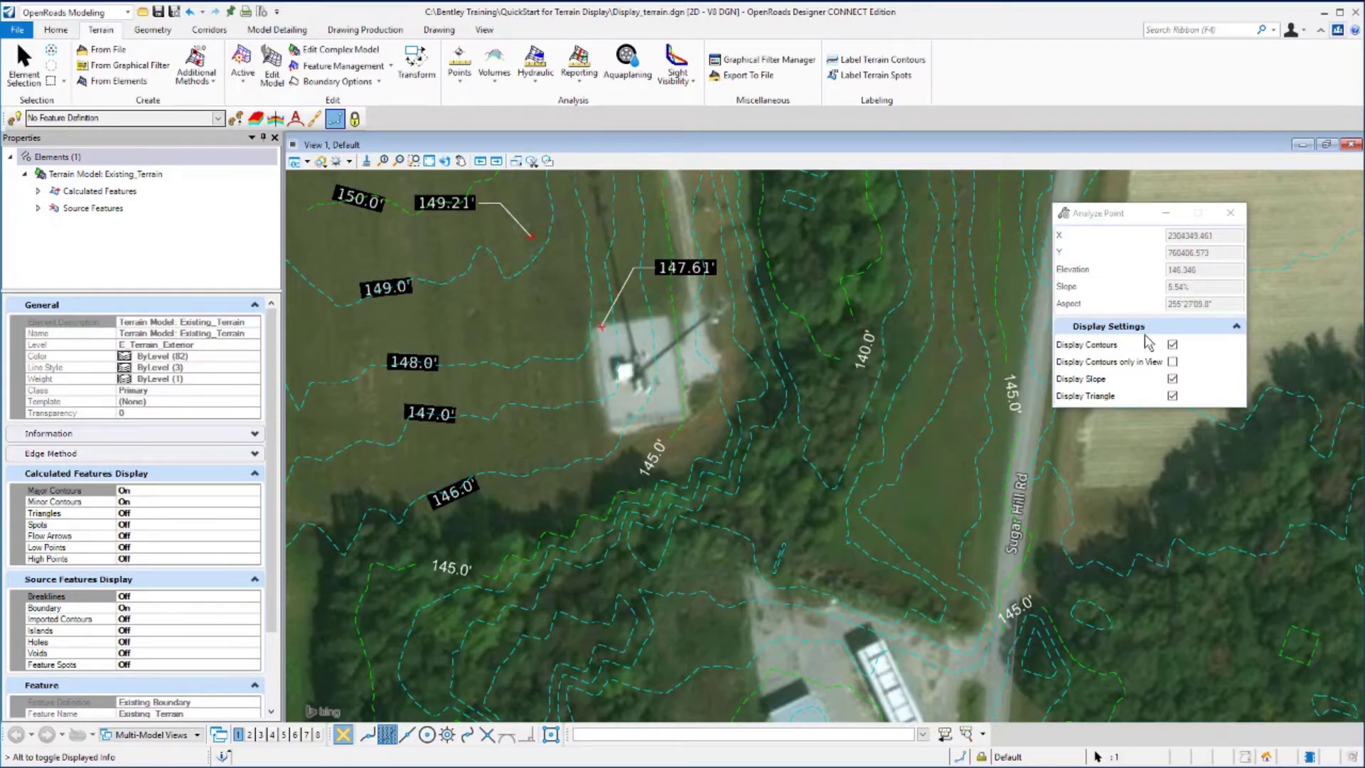
{"action": "left_click", "coordinate": [1172, 344]}
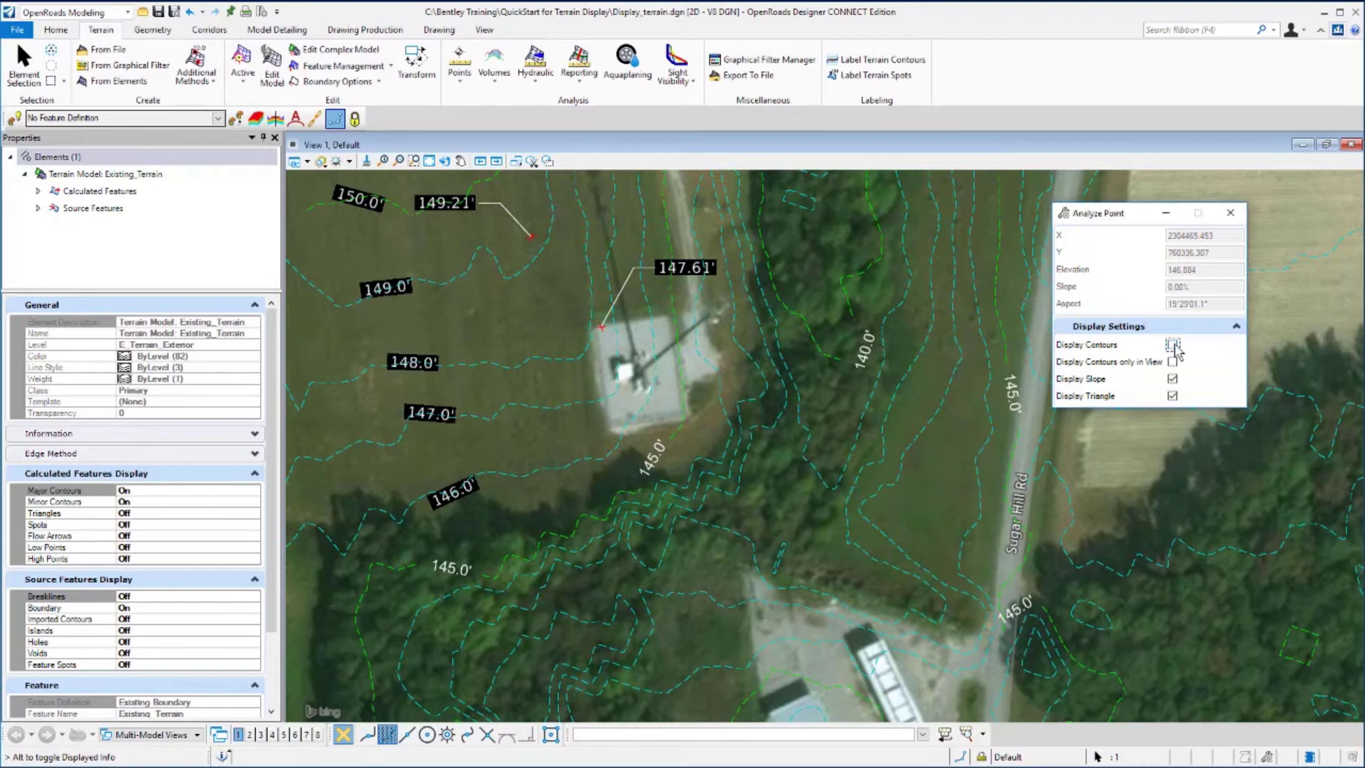
{"action": "left_click", "coordinate": [1172, 395]}
{"action": "left_click", "coordinate": [1173, 396]}
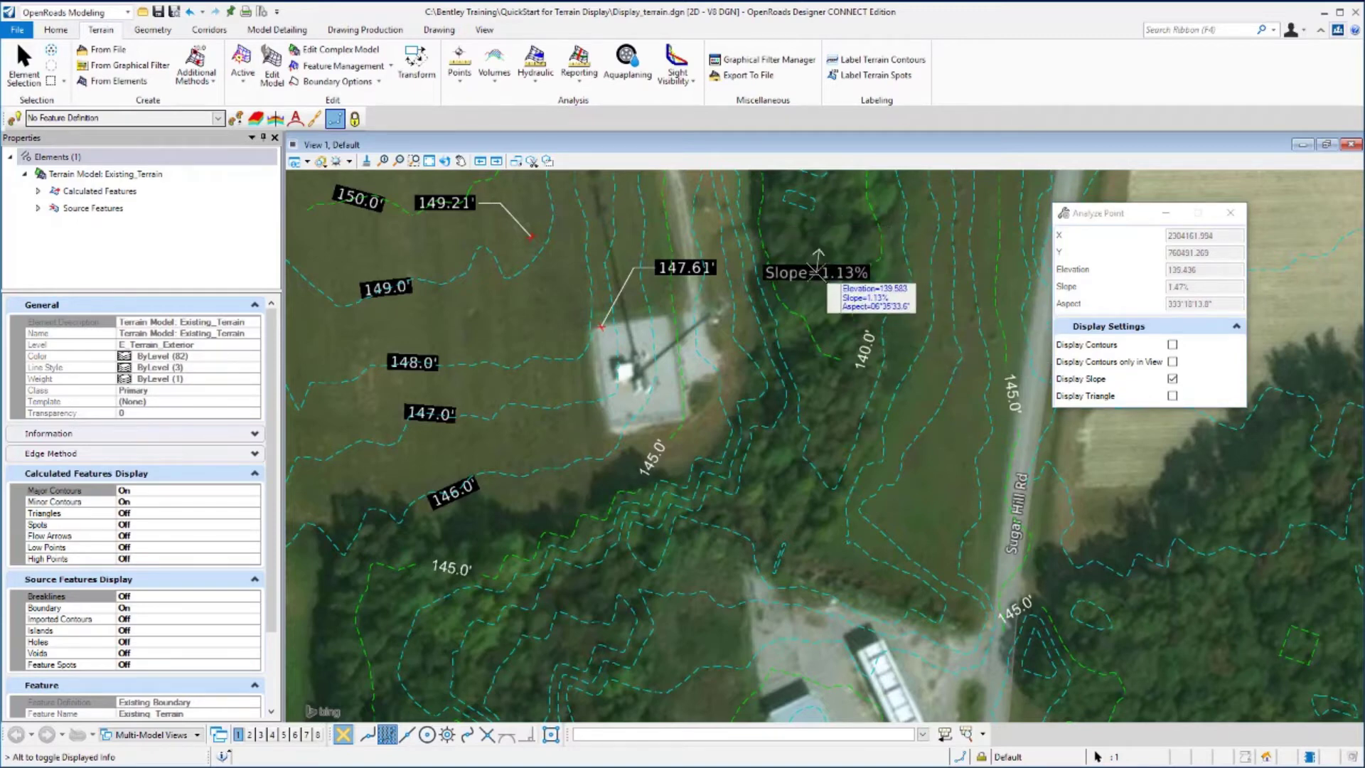
Step: Place three slope annotations with flow arrows in the open field west of the concrete pad, between the 149, 148, 147 and 146 ft contours
{"action": "left_click", "coordinate": [817, 313]}
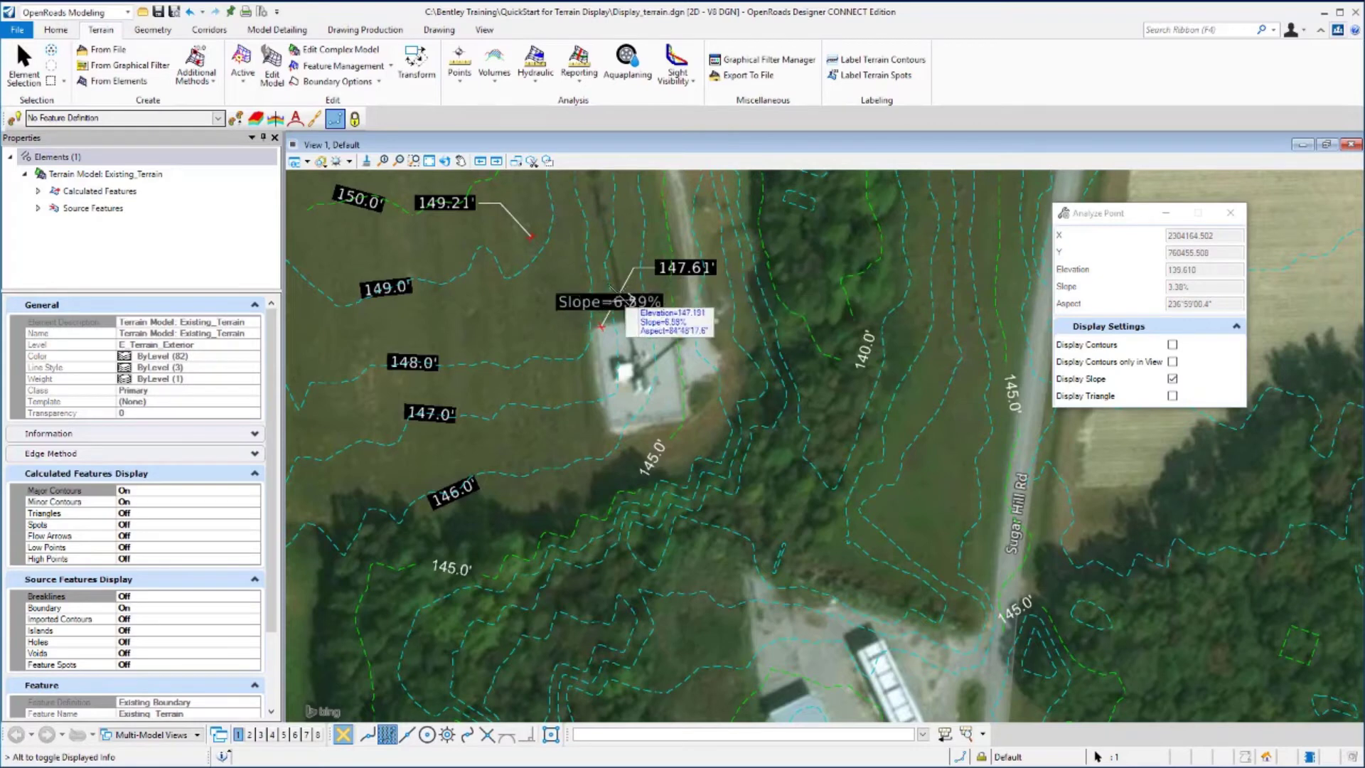
{"action": "left_click", "coordinate": [590, 296]}
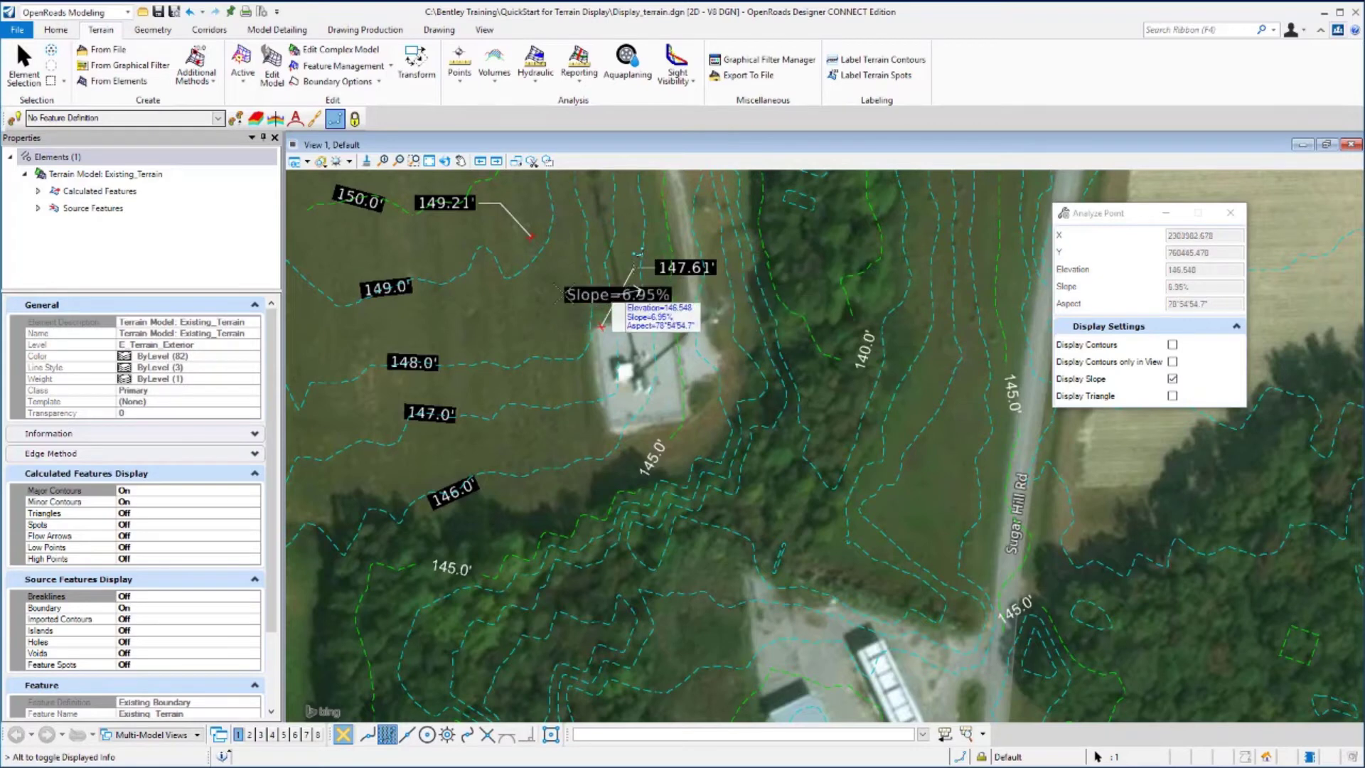
{"action": "left_click", "coordinate": [469, 295]}
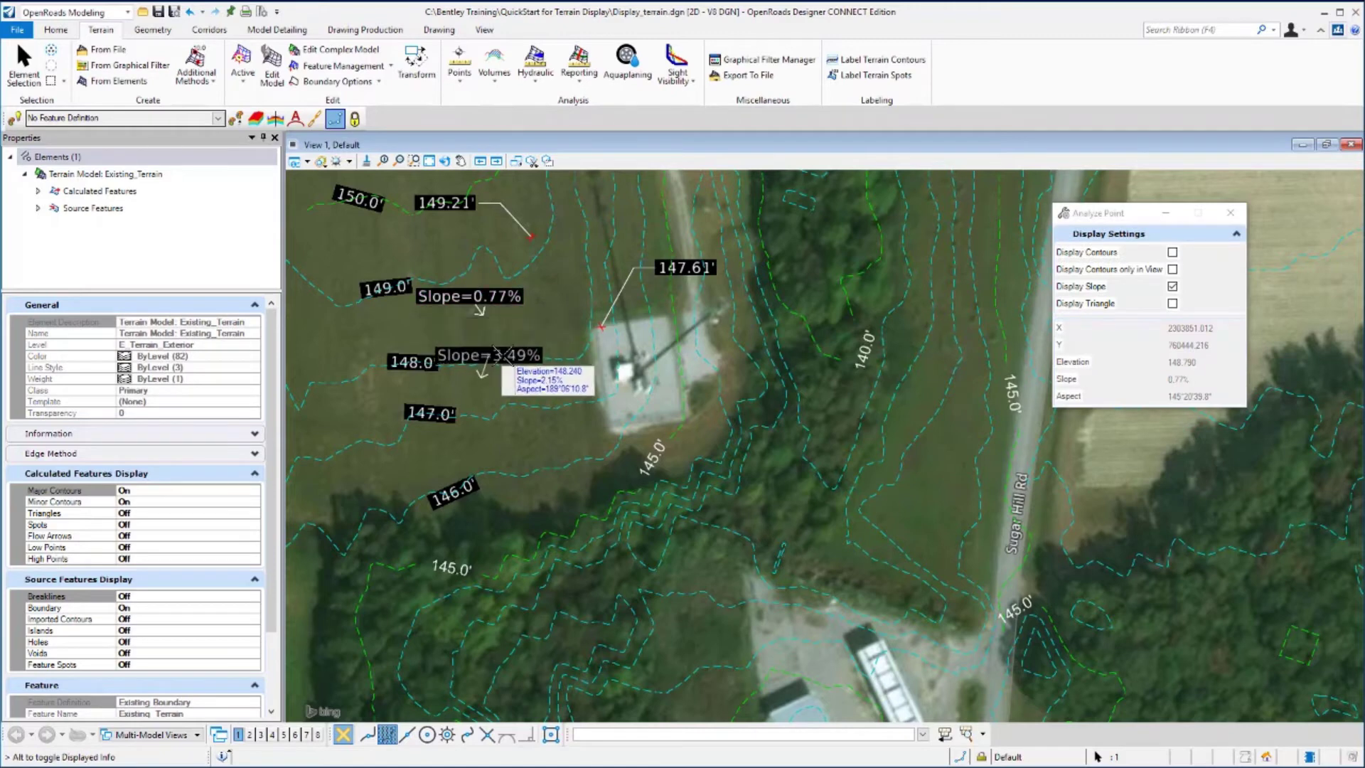
{"action": "left_click", "coordinate": [520, 355]}
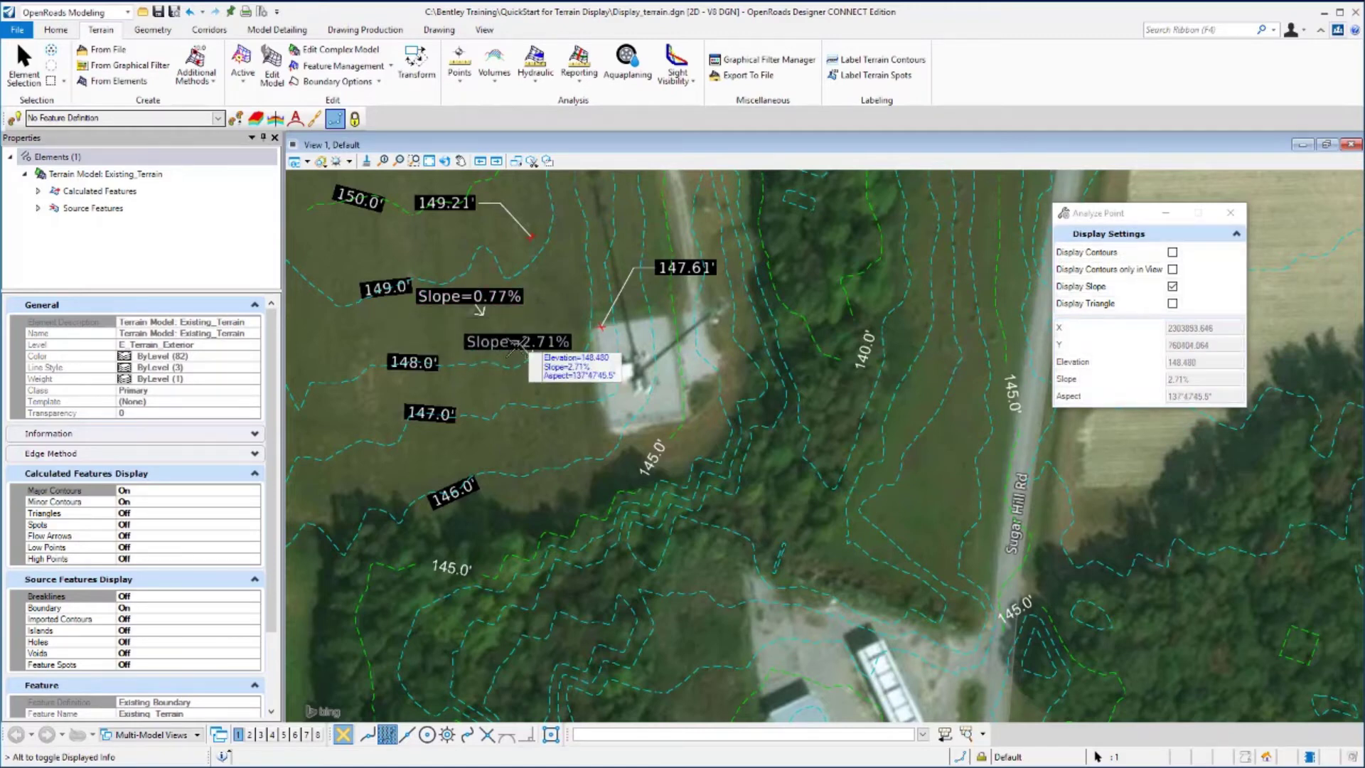
{"action": "left_click", "coordinate": [505, 435]}
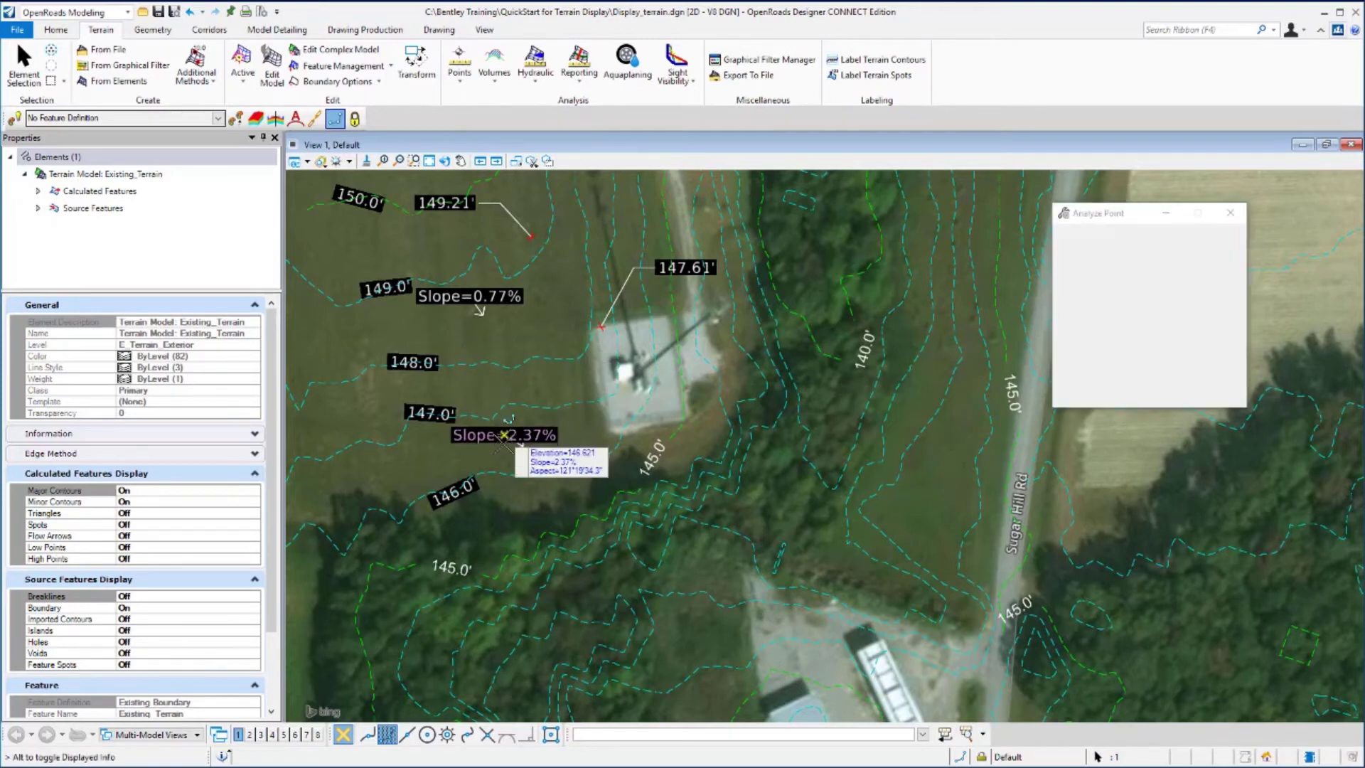
{"action": "left_click", "coordinate": [361, 329]}
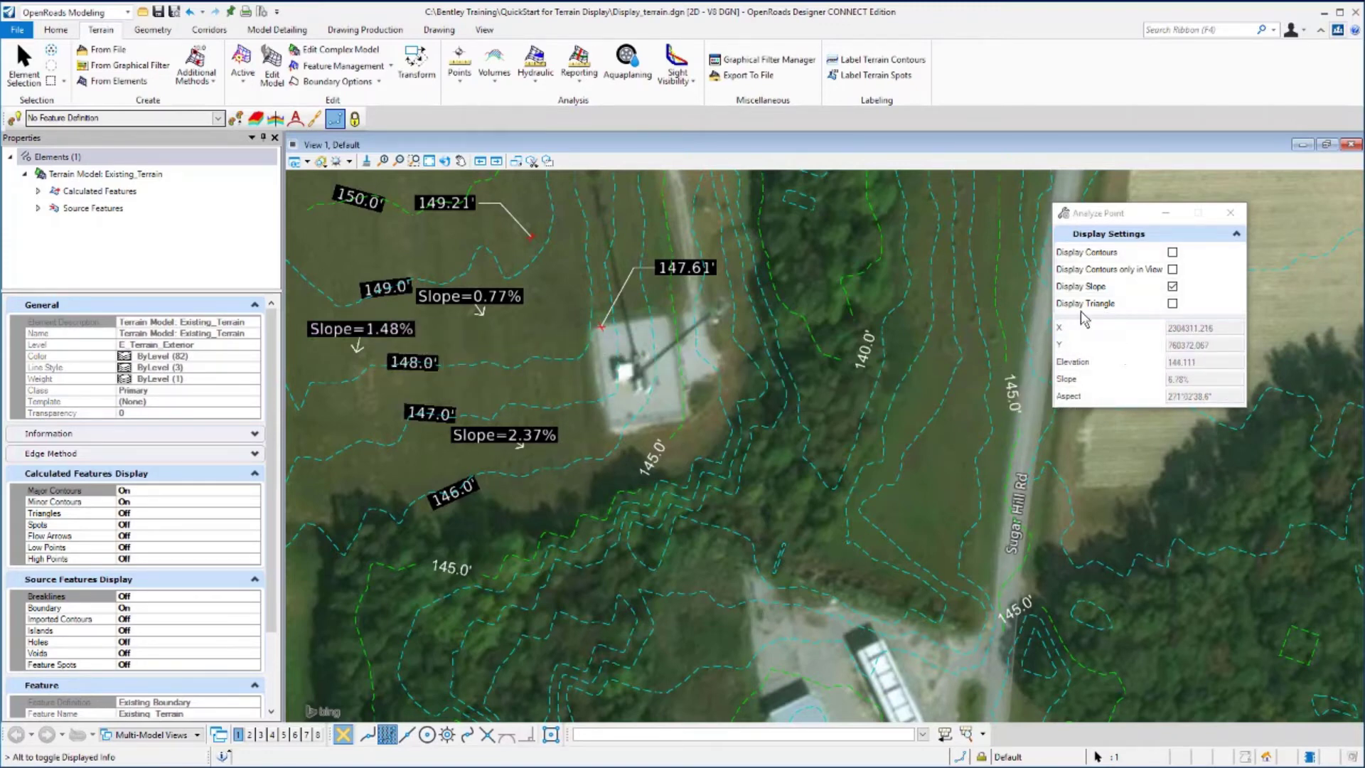
Step: Turn on Display Triangle and place one slope annotation with its terrain triangle in the field north of the concrete pad
{"action": "left_click", "coordinate": [1173, 303]}
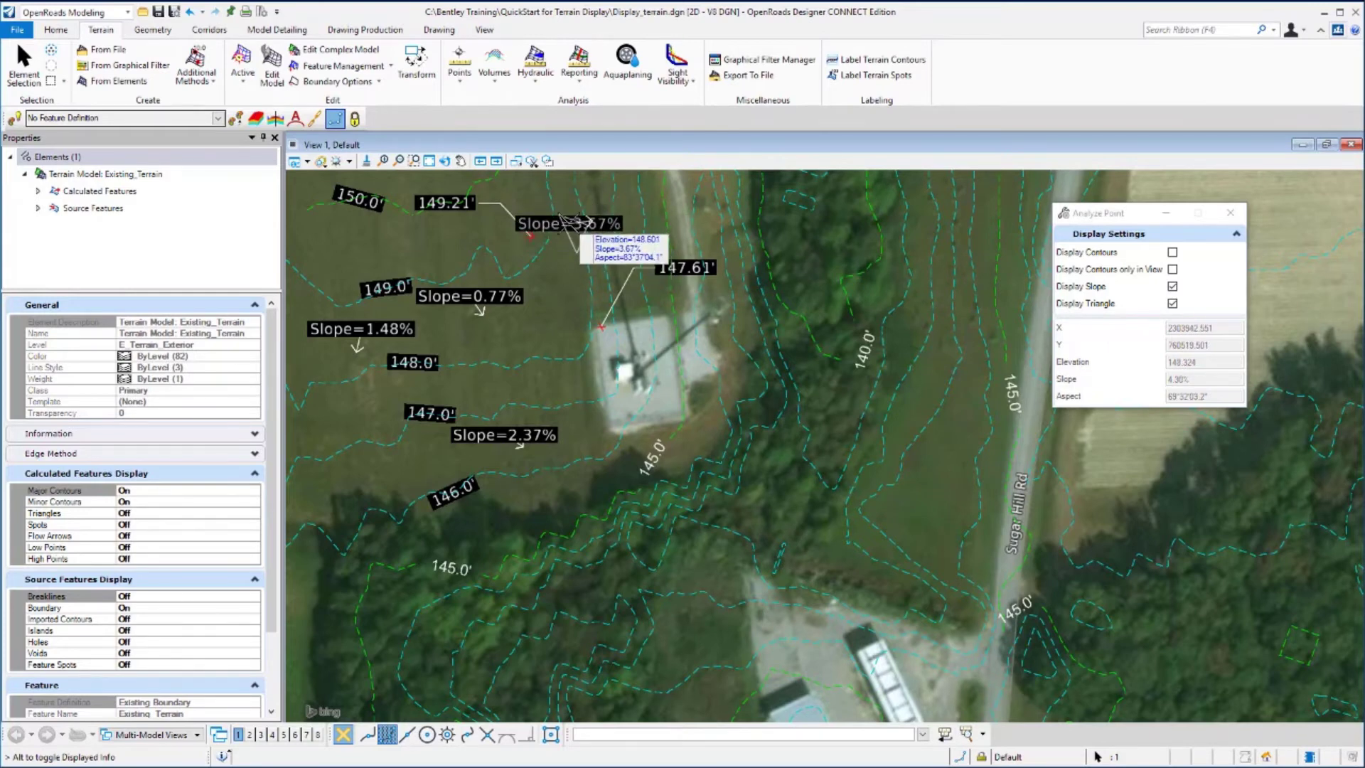
{"action": "left_click", "coordinate": [569, 226]}
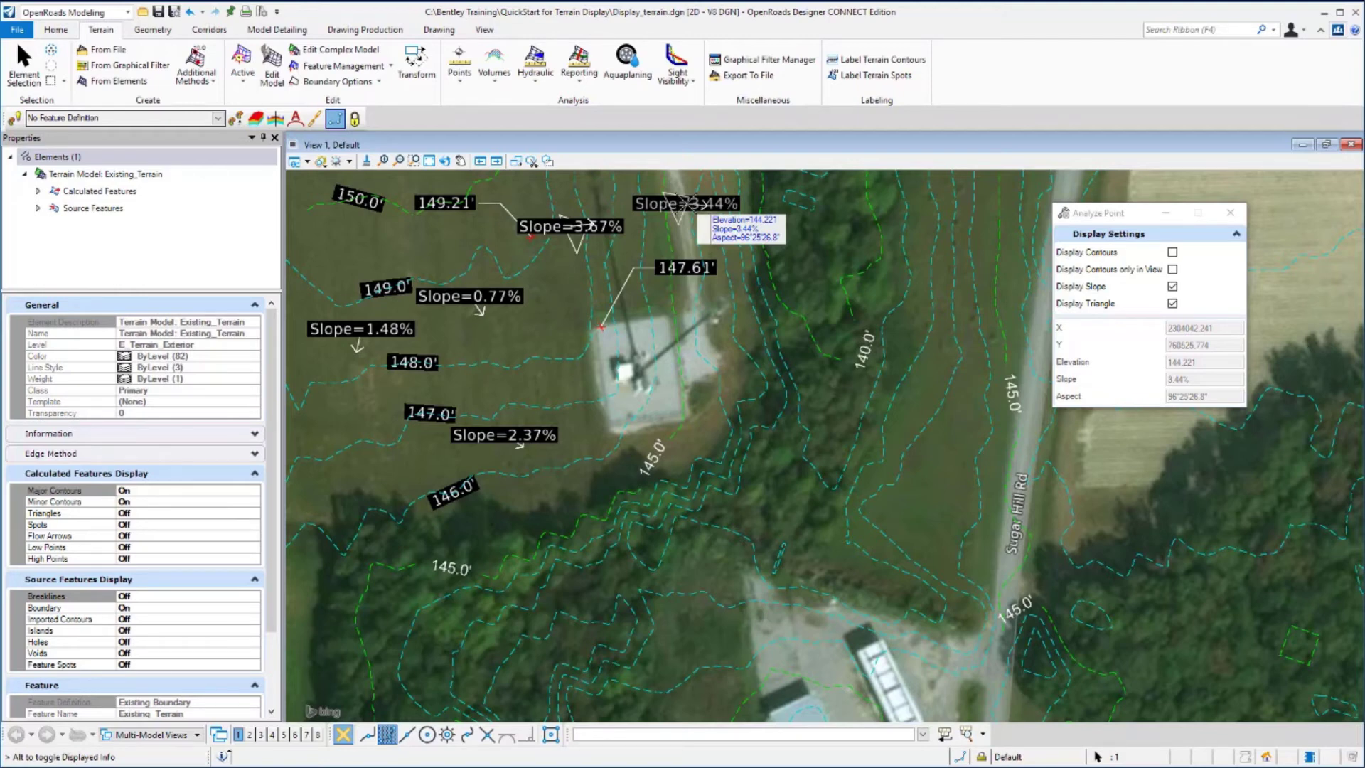
{"action": "right_click", "coordinate": [727, 215]}
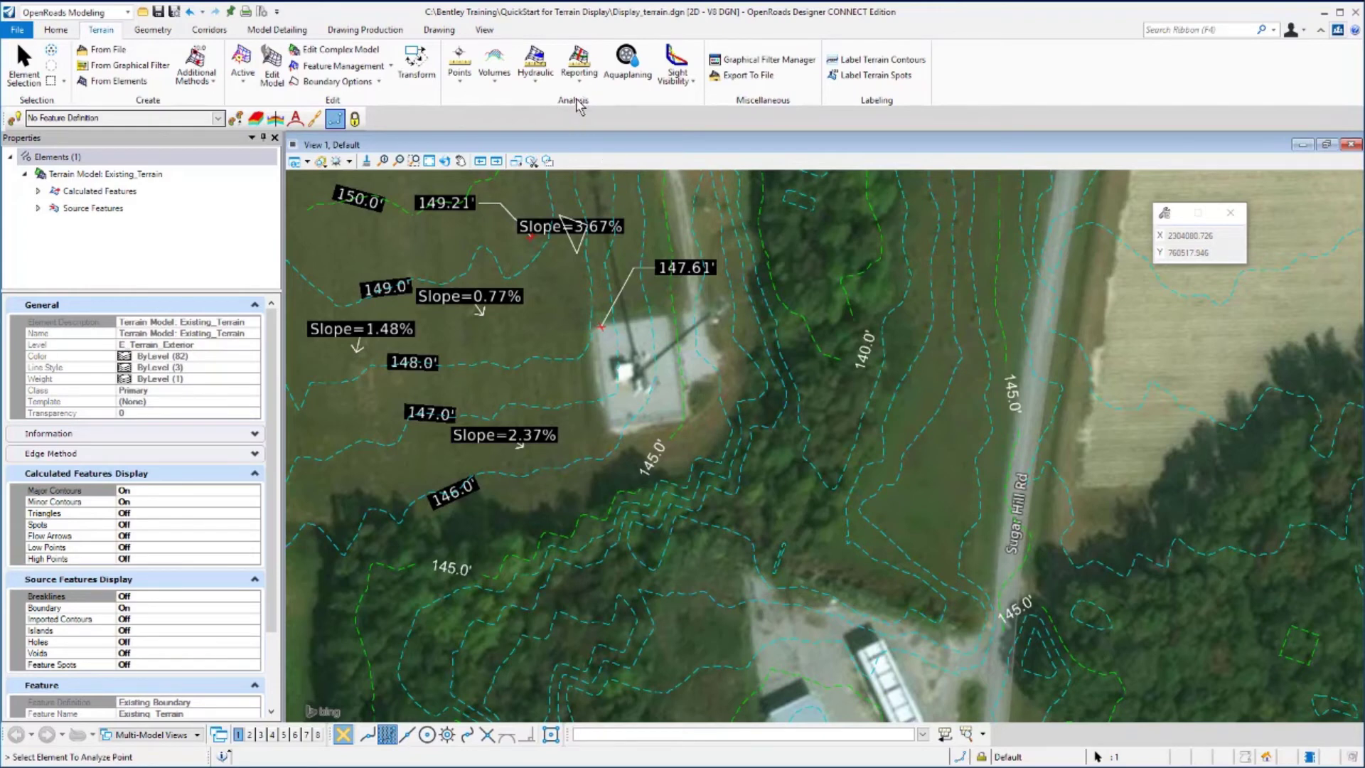
Step: Analyze between two points on the existing terrain, running about 151 ft from the concrete pad's west side across it to the east
{"action": "left_click", "coordinate": [459, 85]}
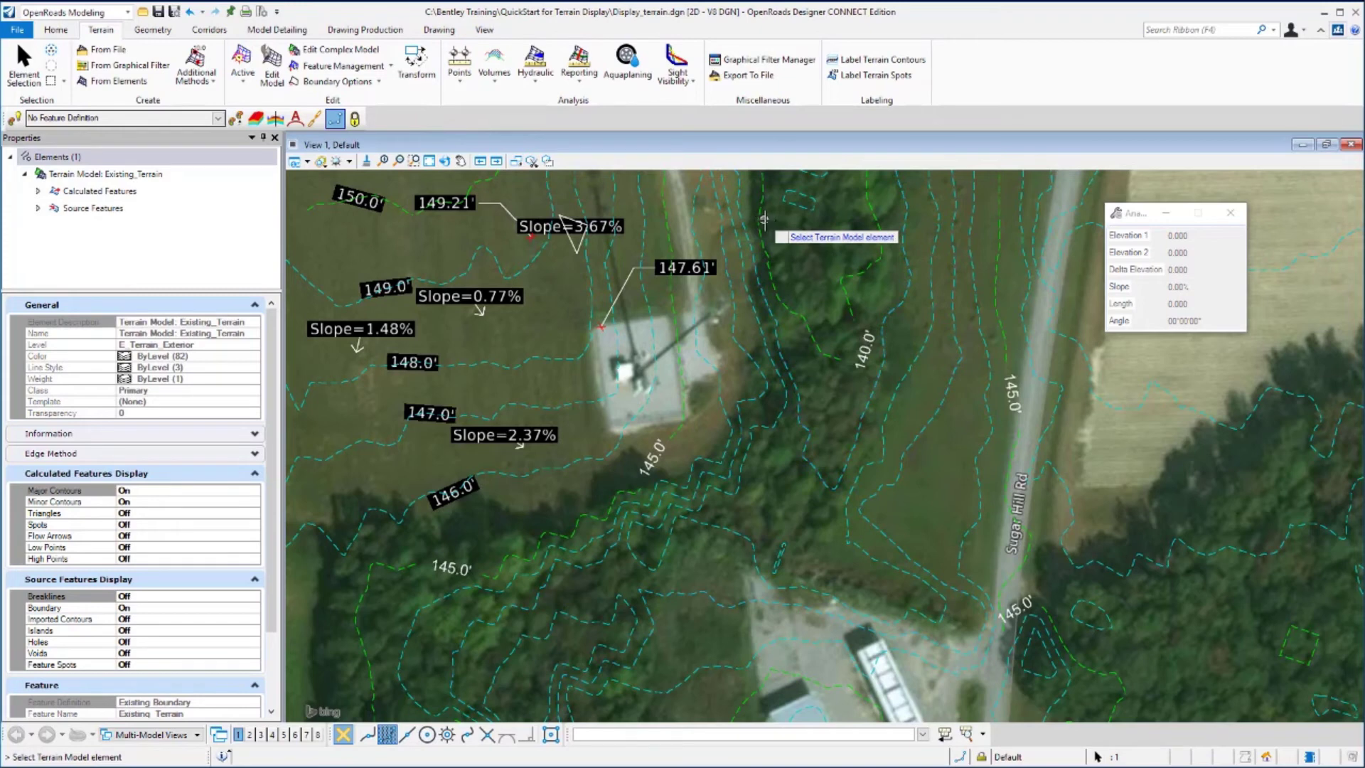
{"action": "left_click", "coordinate": [771, 227]}
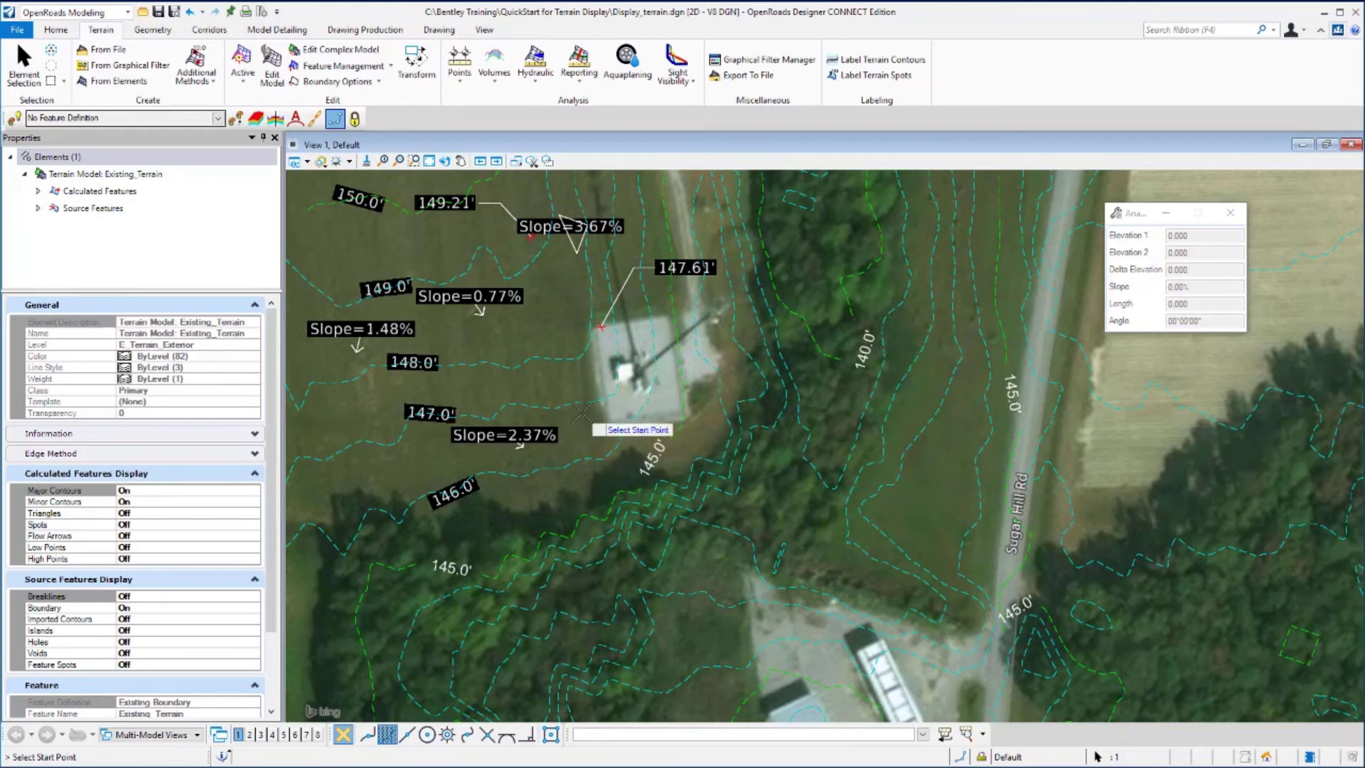
{"action": "left_click", "coordinate": [581, 410]}
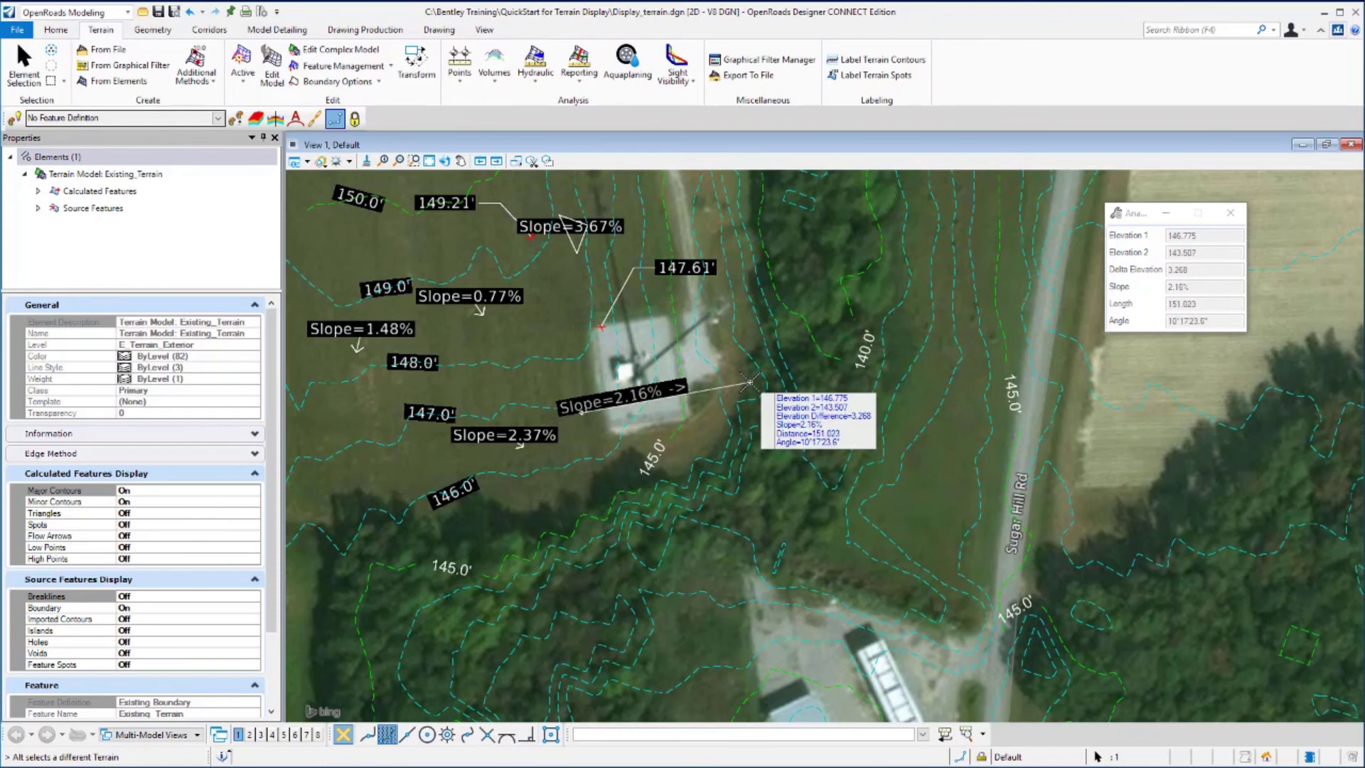
{"action": "left_click", "coordinate": [750, 382]}
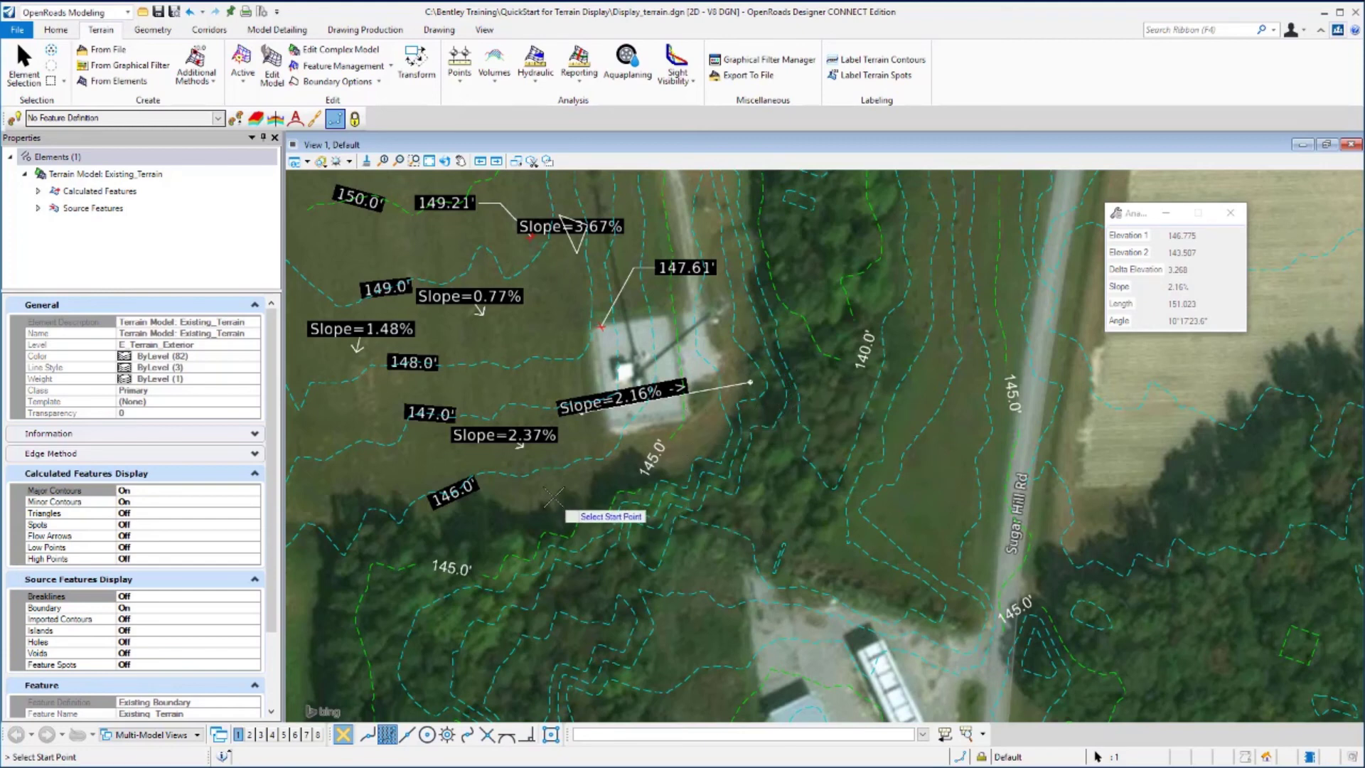
Step: Analyze a second pair of points, about 155 ft apart, from just below the 146 ft contour southeast across the ravine
{"action": "left_click", "coordinate": [529, 489]}
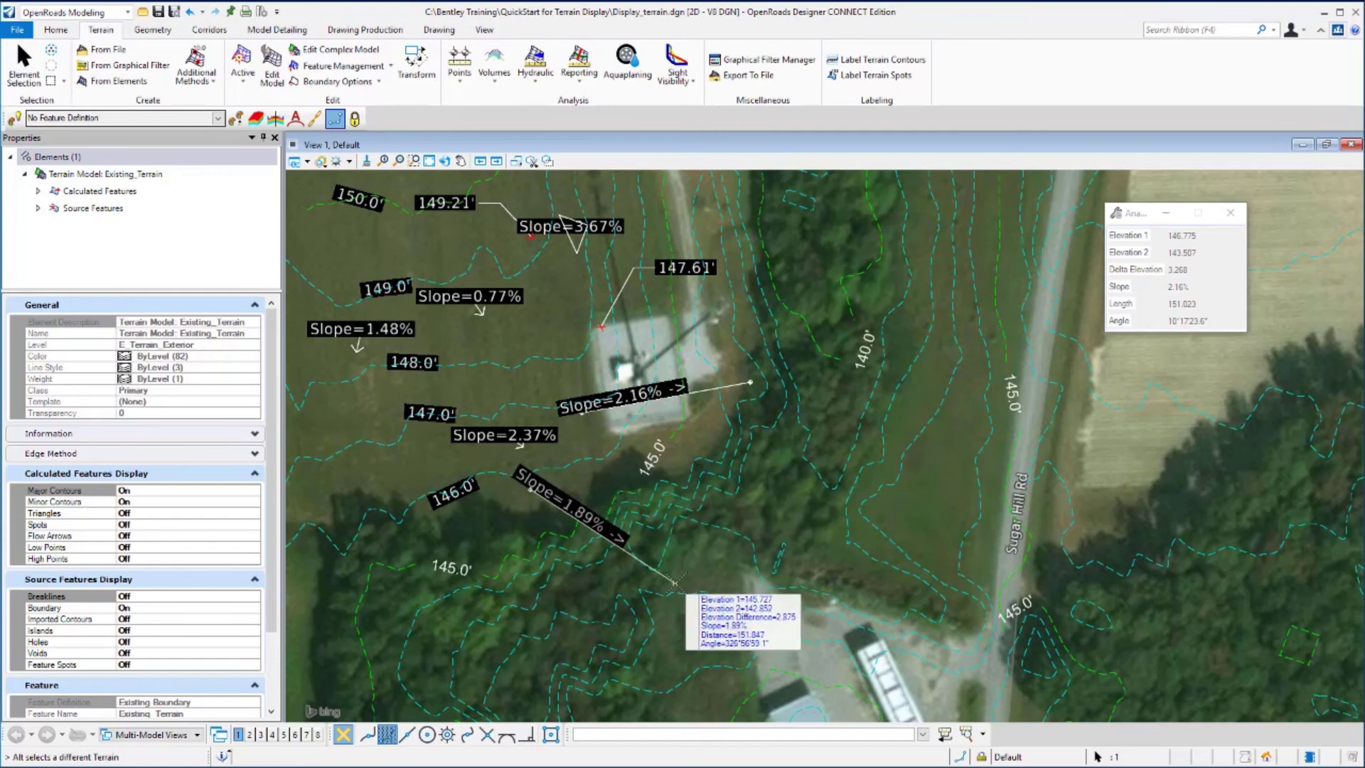
{"action": "left_click", "coordinate": [679, 581]}
{"action": "right_click", "coordinate": [682, 577]}
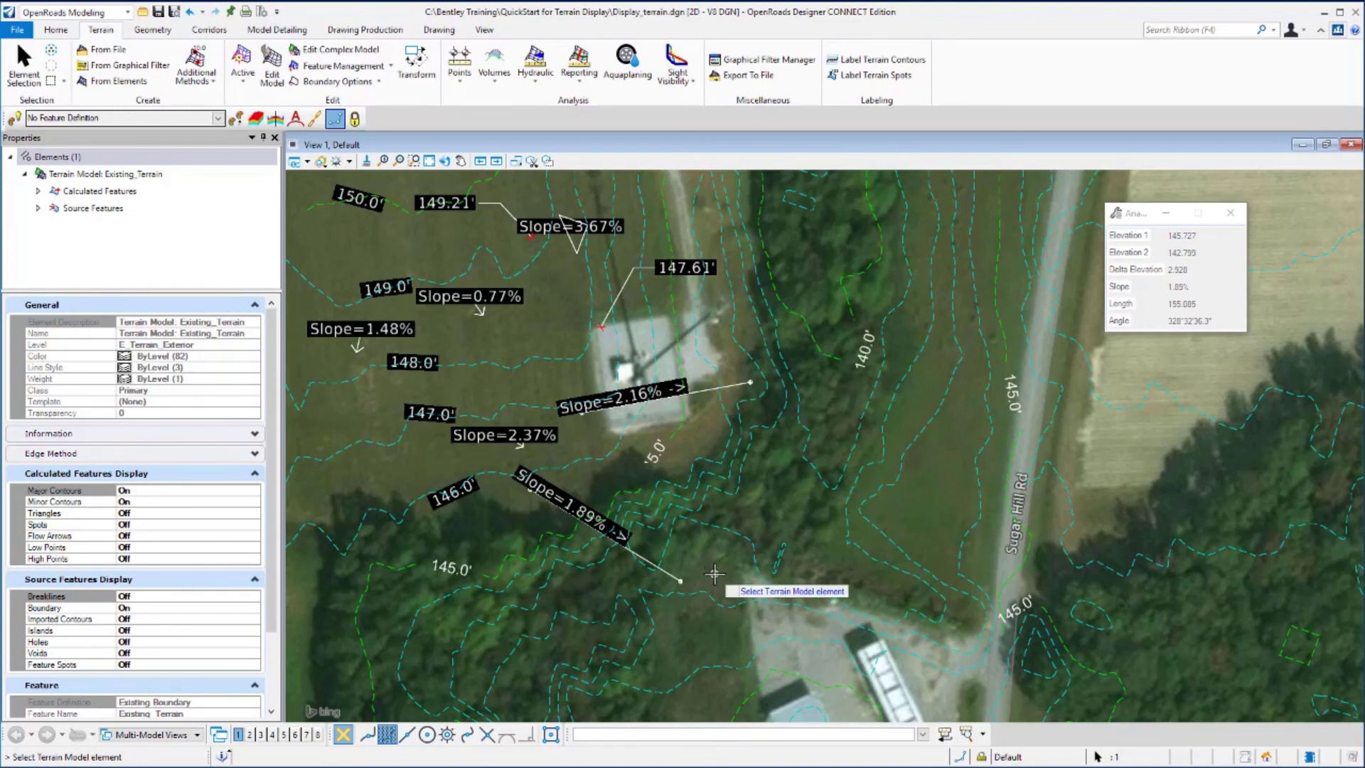
{"action": "right_click", "coordinate": [714, 575]}
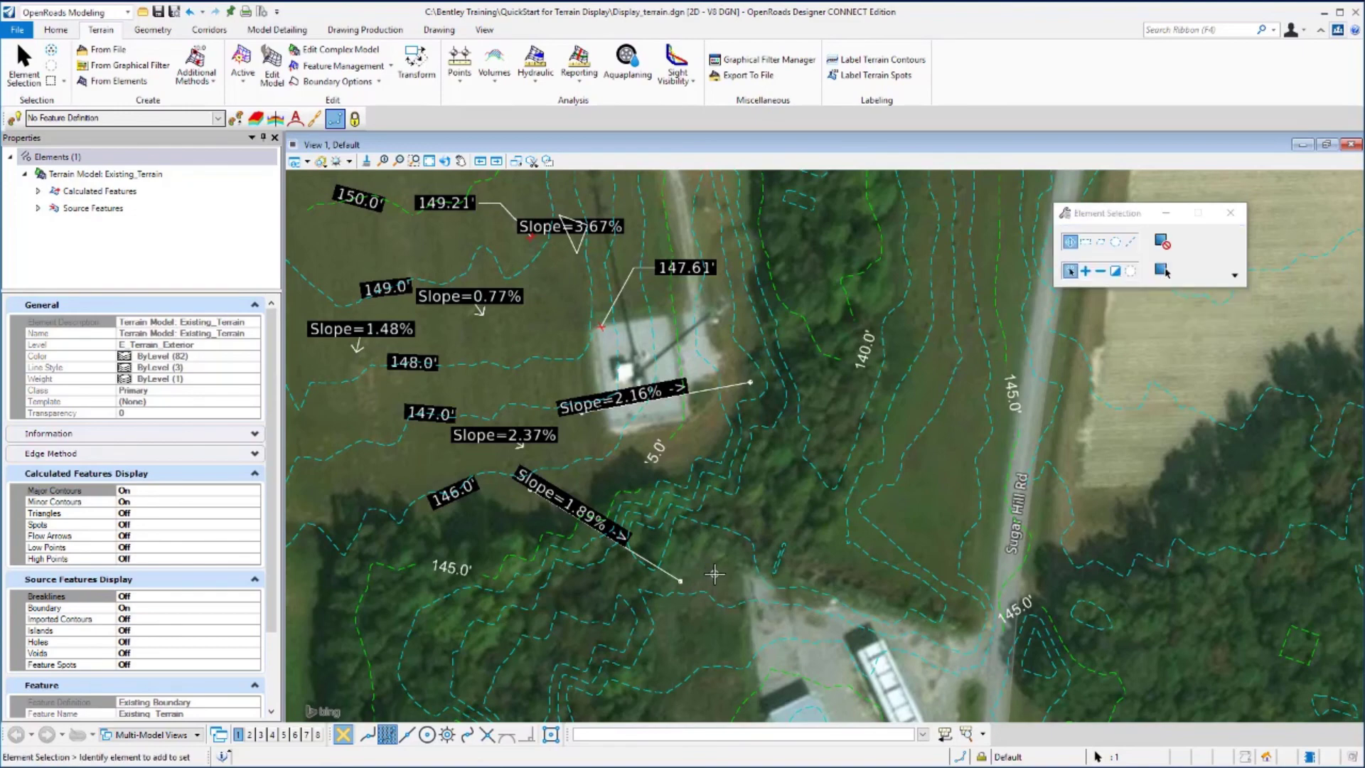